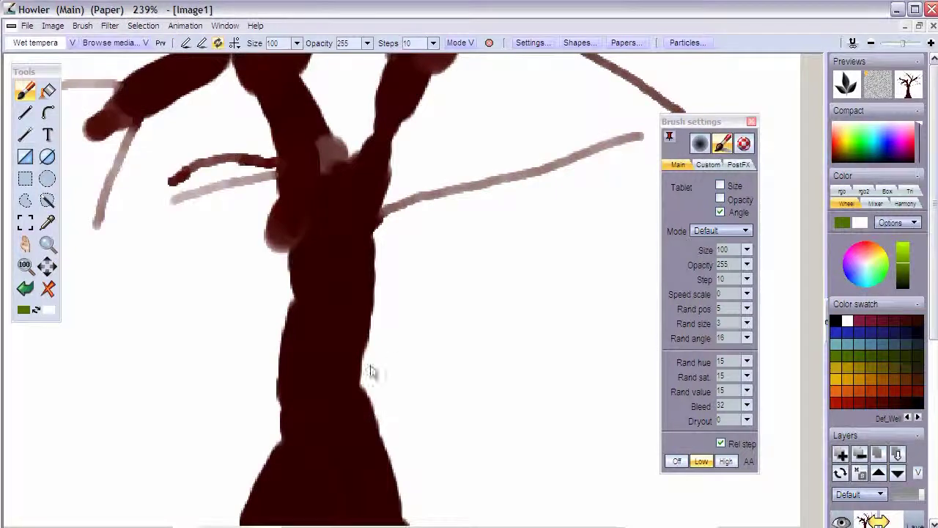
# - Store a copy of the bare tree image and move its thumbnail window beside the lower part of the canvas
pyautogui.scroll(-11, 329, 357)
pyautogui.scroll(4, 329, 359)
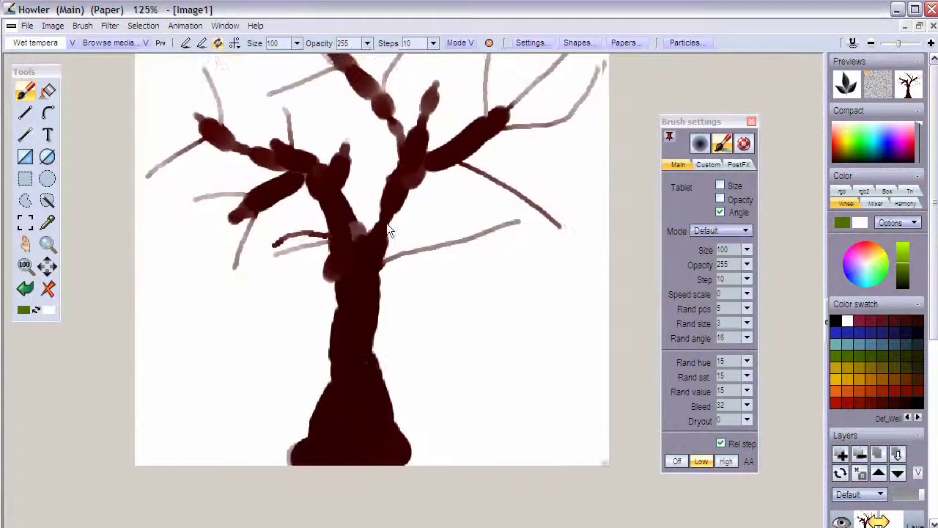
pyautogui.moveTo(386, 223); pyautogui.dragTo(314, 305)
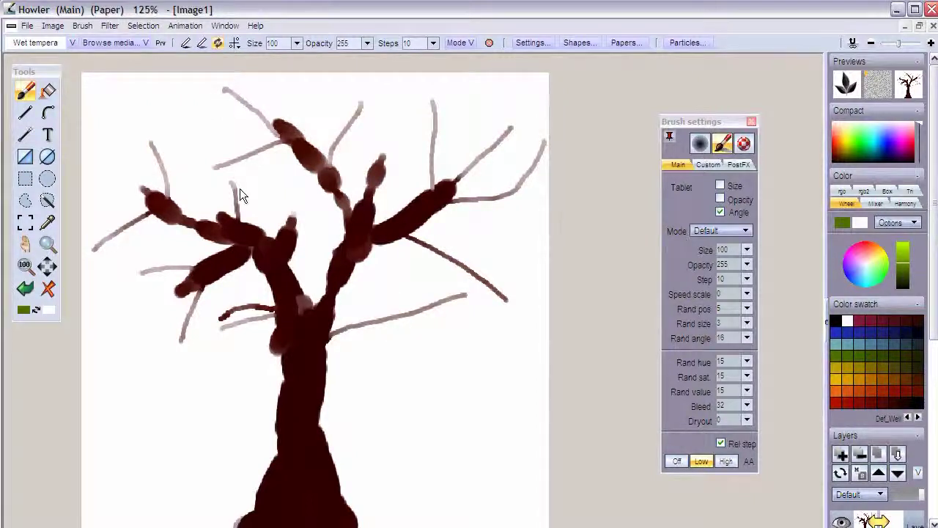
pyautogui.click(53, 25)
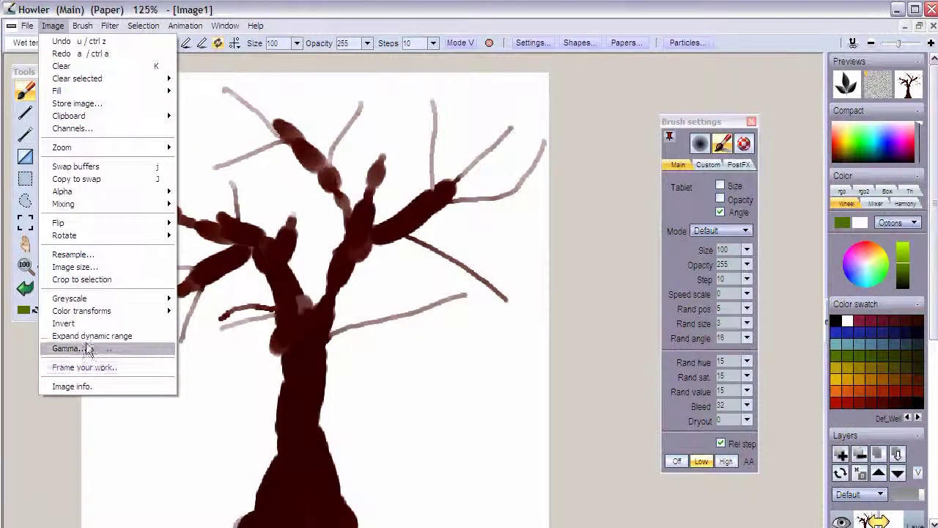
pyautogui.click(97, 103)
pyautogui.moveTo(101, 100)
pyautogui.mouseDown()
pyautogui.moveTo(106, 194)
pyautogui.moveTo(46, 389)
pyautogui.mouseUp()
# - Try painting dense green foliage in long sweeps across the whole tree and revert to the bare tree
pyautogui.moveTo(220, 161)
pyautogui.mouseDown()
pyautogui.moveTo(197, 173)
pyautogui.moveTo(222, 287)
pyautogui.moveTo(294, 485)
pyautogui.moveTo(367, 469)
pyautogui.mouseUp()
pyautogui.moveTo(469, 253)
pyautogui.mouseDown()
pyautogui.moveTo(406, 264)
pyautogui.moveTo(345, 147)
pyautogui.moveTo(403, 377)
pyautogui.moveTo(381, 447)
pyautogui.moveTo(318, 251)
pyautogui.moveTo(433, 436)
pyautogui.moveTo(513, 234)
pyautogui.moveTo(349, 139)
pyautogui.moveTo(104, 154)
pyautogui.moveTo(225, 262)
pyautogui.mouseUp()
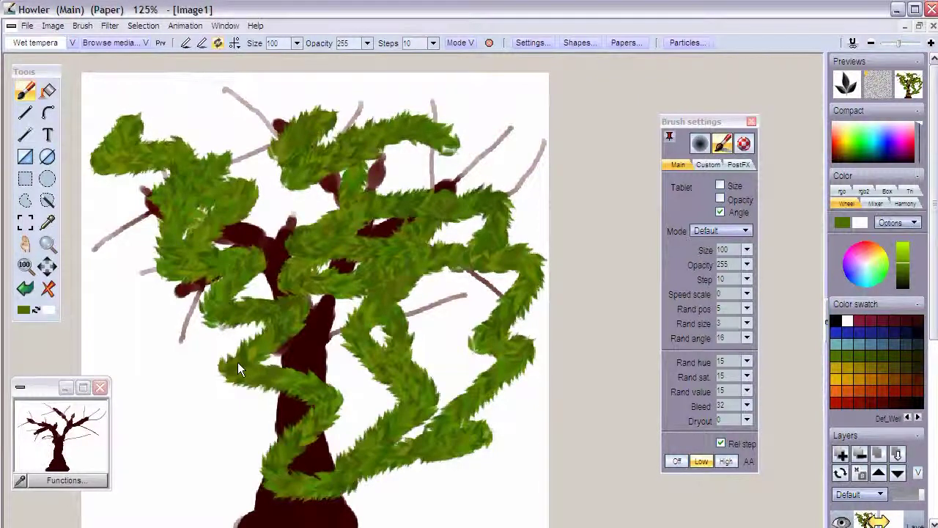
pyautogui.click(30, 431)
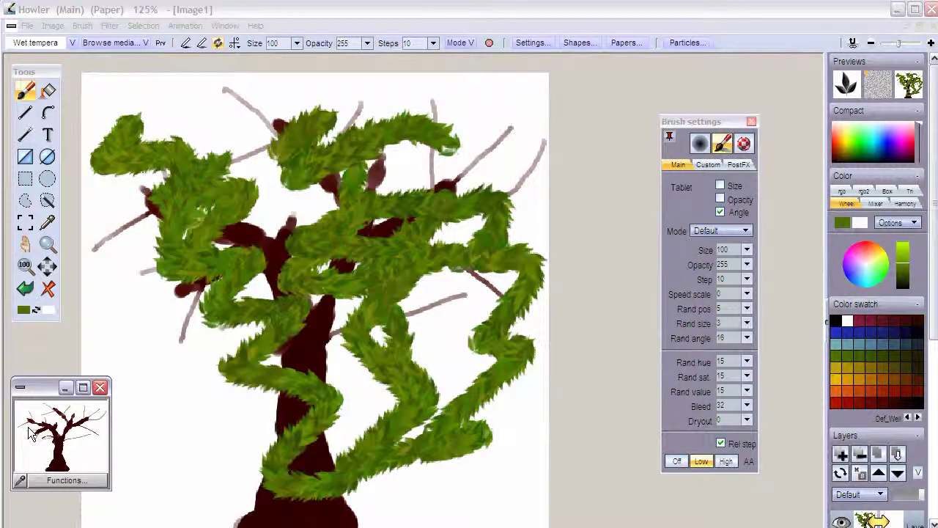
pyautogui.hotkey('ctrl', 'z')
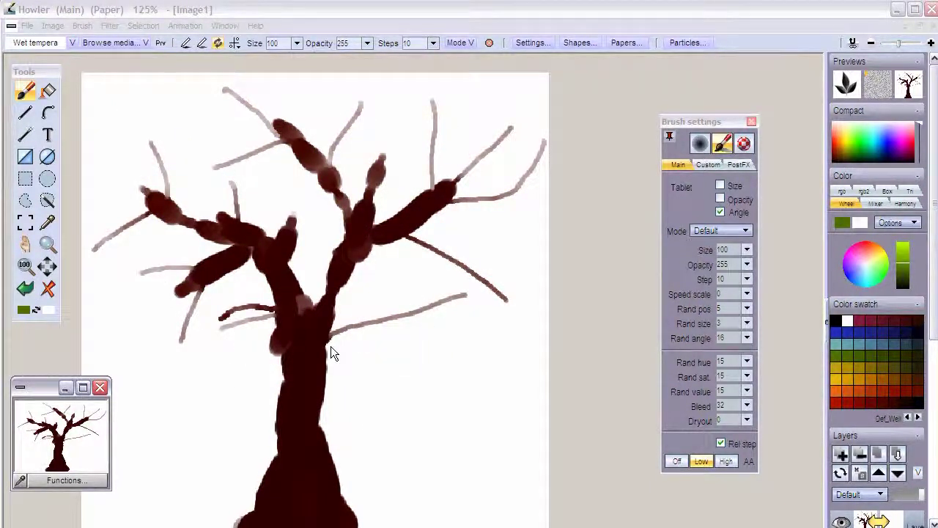
# - Try green leaf strokes along the lowest right-hand branch with the brush step at 10 and undo them
pyautogui.moveTo(338, 332); pyautogui.dragTo(414, 307)
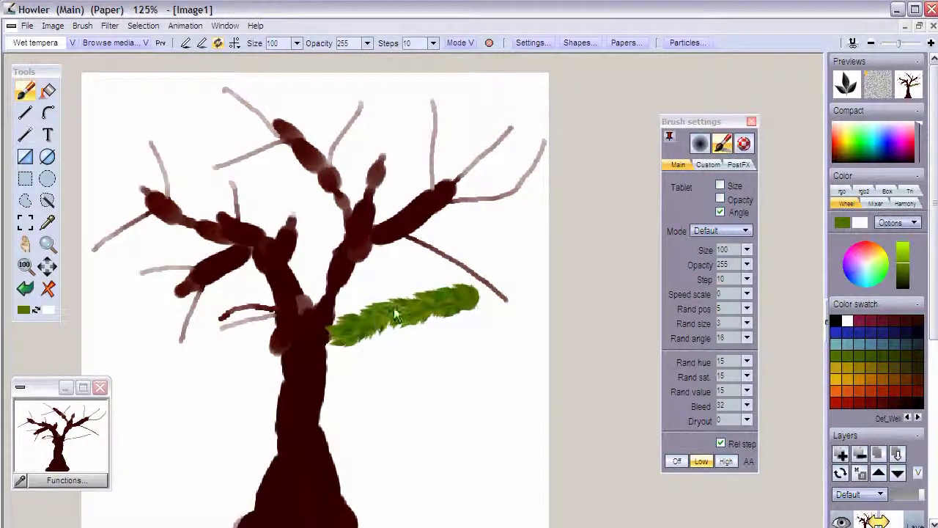
pyautogui.hotkey('ctrl', 'z')
pyautogui.moveTo(467, 295)
pyautogui.mouseDown()
pyautogui.moveTo(361, 319)
pyautogui.moveTo(327, 342)
pyautogui.moveTo(308, 333)
pyautogui.mouseUp()
pyautogui.hotkey('ctrl', 'z')
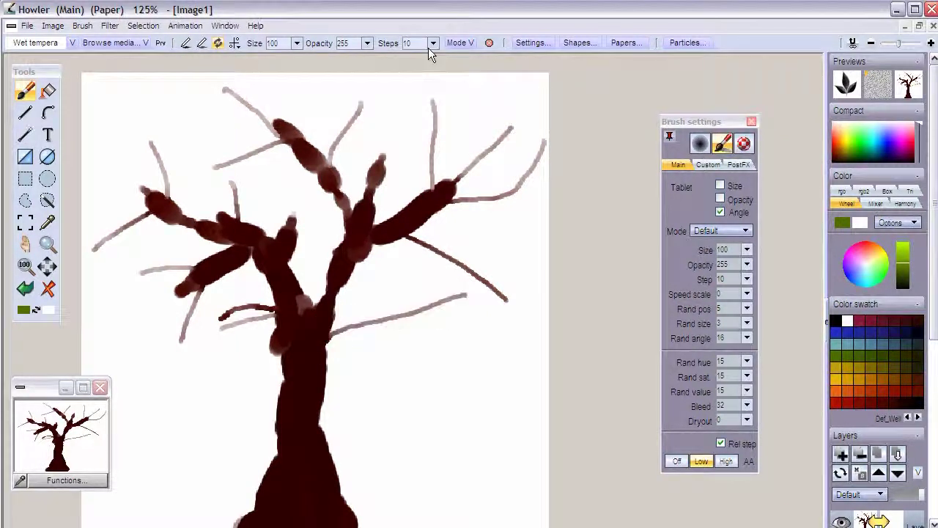
# - Set the brush step to 49 and test the leaf spacing with strokes along the two lower right-hand branches, undoing each
pyautogui.click(432, 42)
pyautogui.moveTo(367, 58); pyautogui.dragTo(400, 59)
pyautogui.moveTo(476, 293)
pyautogui.mouseDown()
pyautogui.moveTo(318, 350)
pyautogui.moveTo(337, 352)
pyautogui.mouseUp()
pyautogui.hotkey('ctrl', 'z')
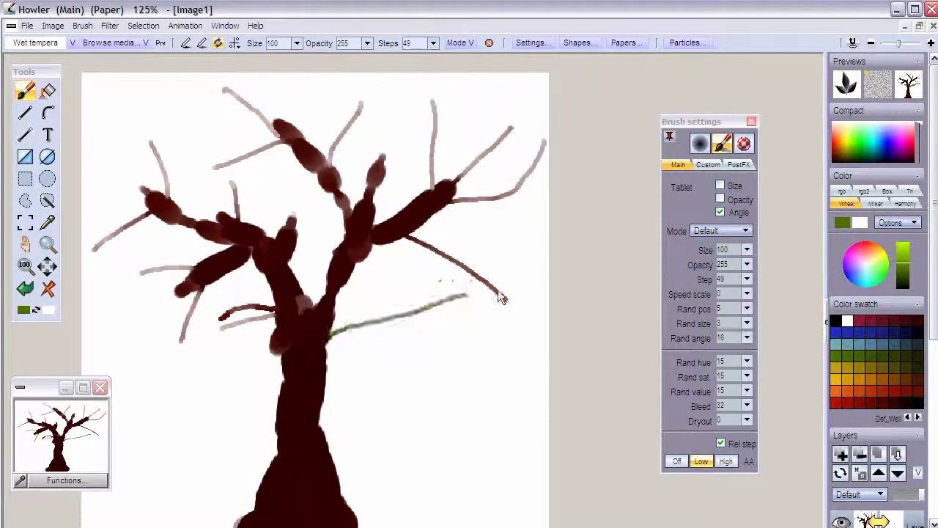
pyautogui.moveTo(523, 320); pyautogui.dragTo(413, 246)
pyautogui.hotkey('ctrl', 'z')
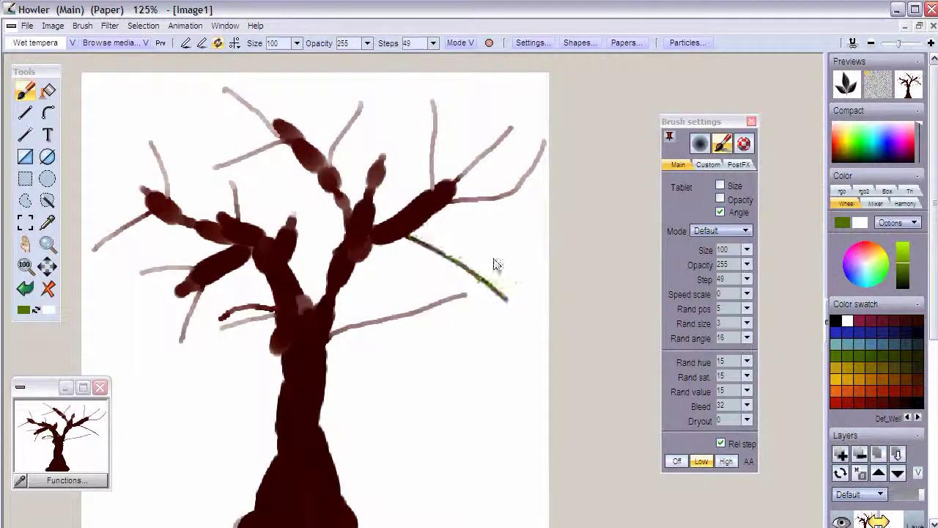
# - Paint spaced green leaf strokes along the thin branches on the right side of the tree
pyautogui.moveTo(508, 298); pyautogui.dragTo(411, 231)
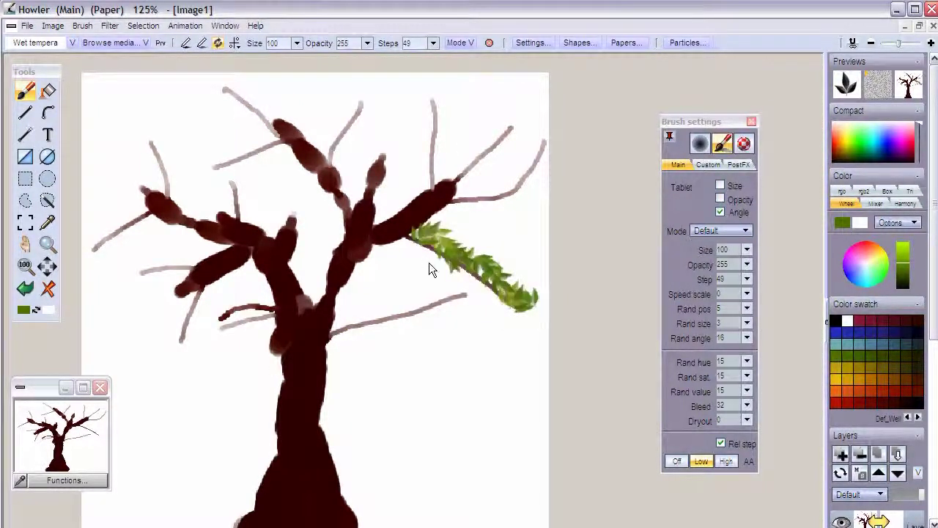
pyautogui.moveTo(509, 325); pyautogui.dragTo(419, 239)
pyautogui.moveTo(316, 334)
pyautogui.mouseDown()
pyautogui.moveTo(392, 311)
pyautogui.moveTo(444, 309)
pyautogui.moveTo(338, 333)
pyautogui.mouseUp()
pyautogui.moveTo(422, 89); pyautogui.dragTo(412, 207)
pyautogui.moveTo(513, 114); pyautogui.dragTo(456, 174)
pyautogui.moveTo(544, 148); pyautogui.dragTo(525, 162)
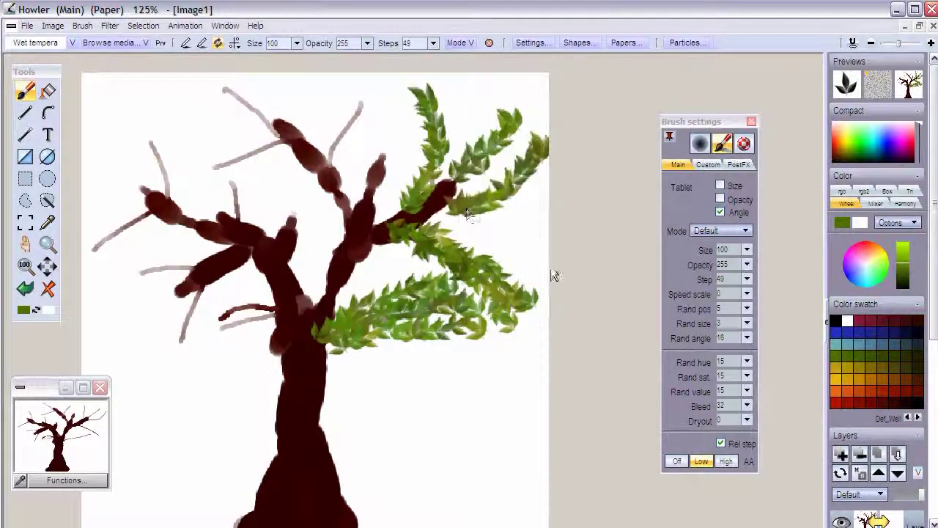
# - Paint spaced green leaf strokes along the thin upper-middle and left-hand branches of the tree
pyautogui.moveTo(362, 96); pyautogui.dragTo(317, 164)
pyautogui.moveTo(213, 168); pyautogui.dragTo(302, 143)
pyautogui.moveTo(262, 115); pyautogui.dragTo(290, 141)
pyautogui.moveTo(137, 133); pyautogui.dragTo(183, 219)
pyautogui.moveTo(114, 232)
pyautogui.mouseDown()
pyautogui.moveTo(86, 263)
pyautogui.moveTo(162, 269)
pyautogui.moveTo(204, 257)
pyautogui.mouseUp()
pyautogui.moveTo(172, 360); pyautogui.dragTo(231, 283)
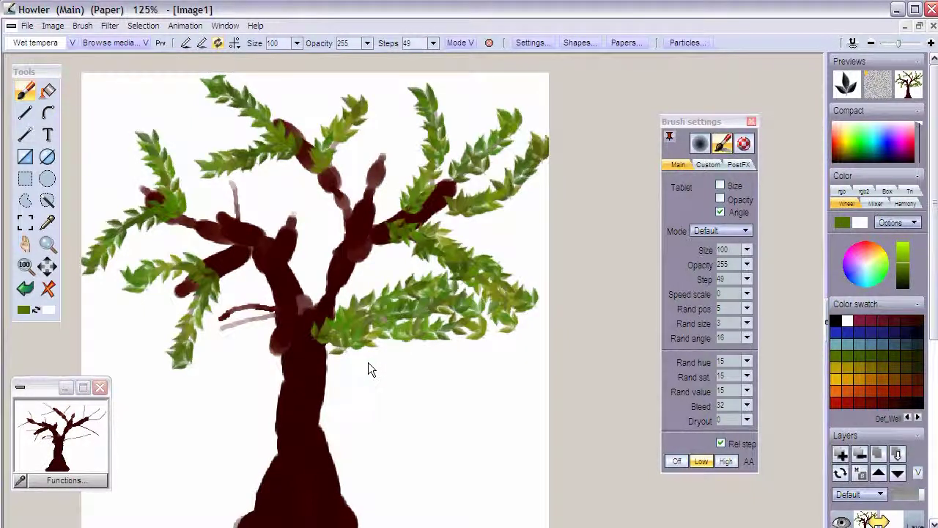
# - Show the custom brush settings and stamp a single green leaf cluster on the blank area right of the trunk
pyautogui.click(708, 165)
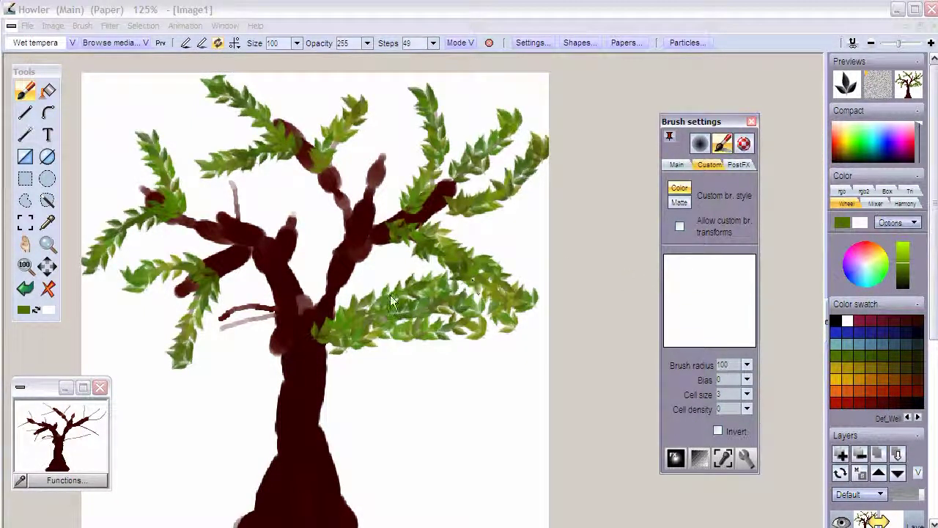
pyautogui.click(433, 422)
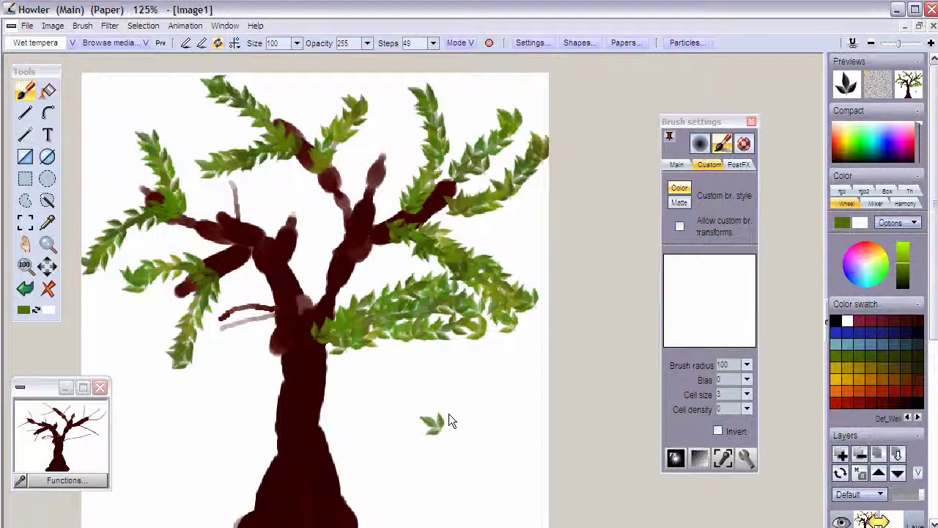
pyautogui.click(73, 26)
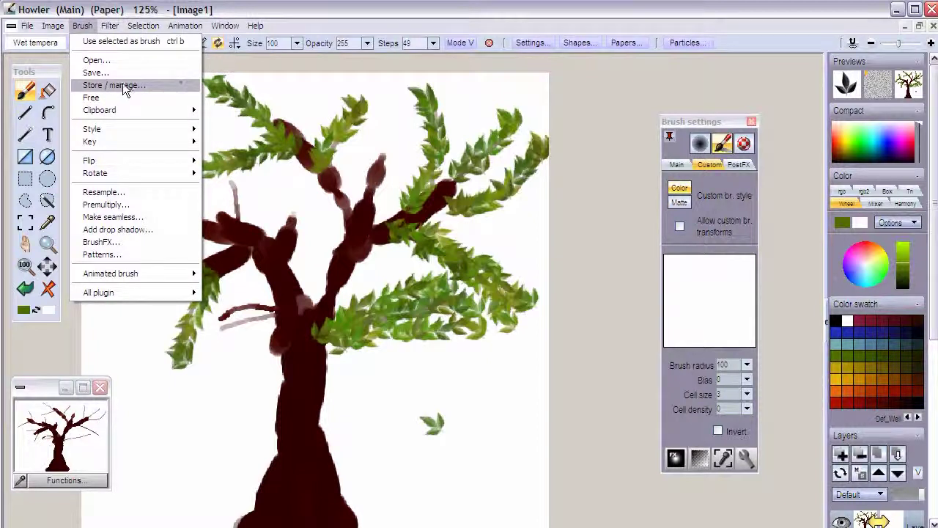
pyautogui.moveTo(151, 292)
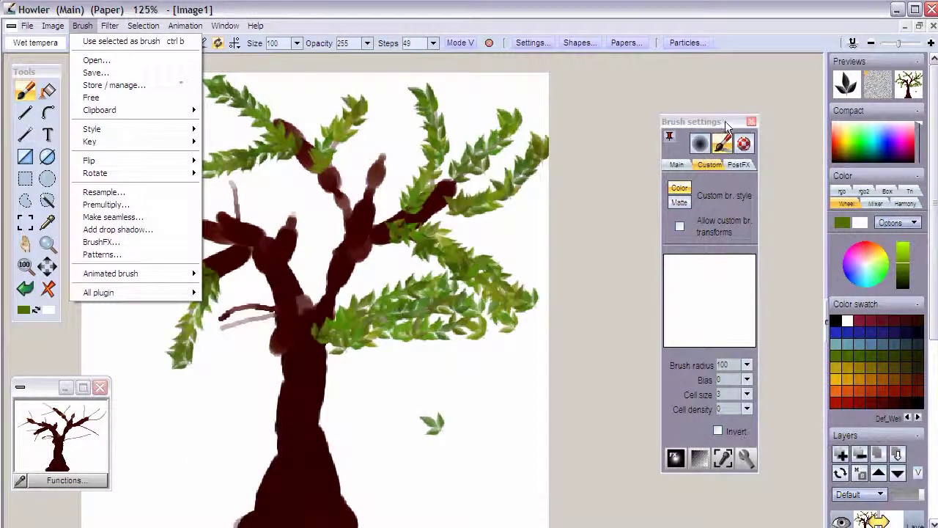
pyautogui.click(585, 103)
# - Convert the internal leaf brush to a custom brush
pyautogui.click(48, 46)
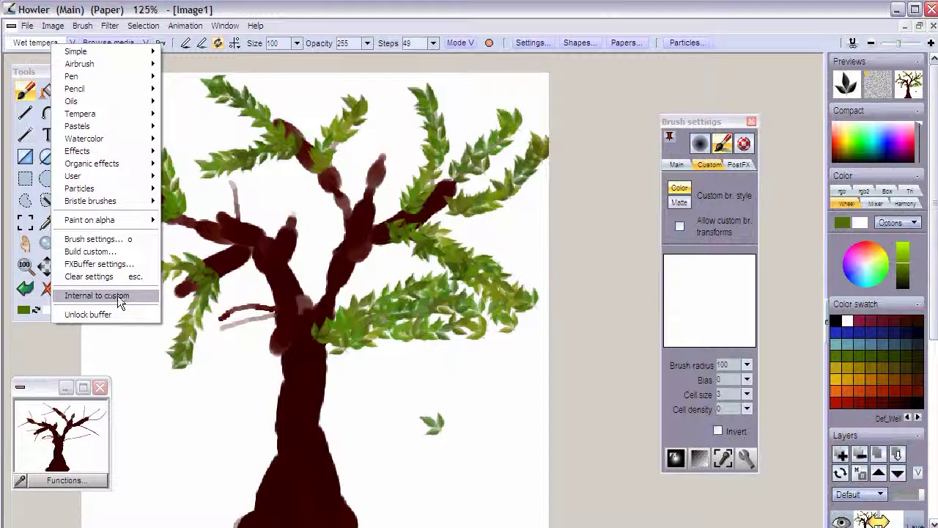
pyautogui.click(35, 77)
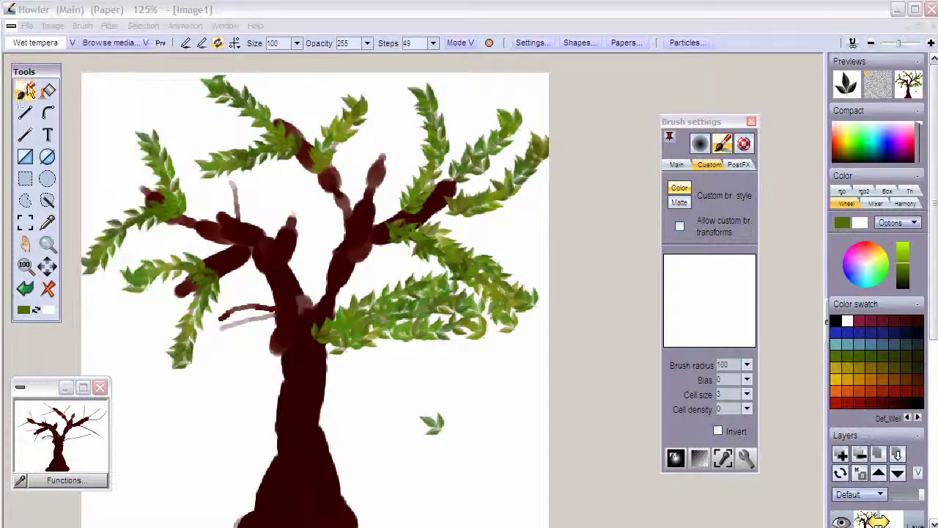
pyautogui.rightClick(25, 92)
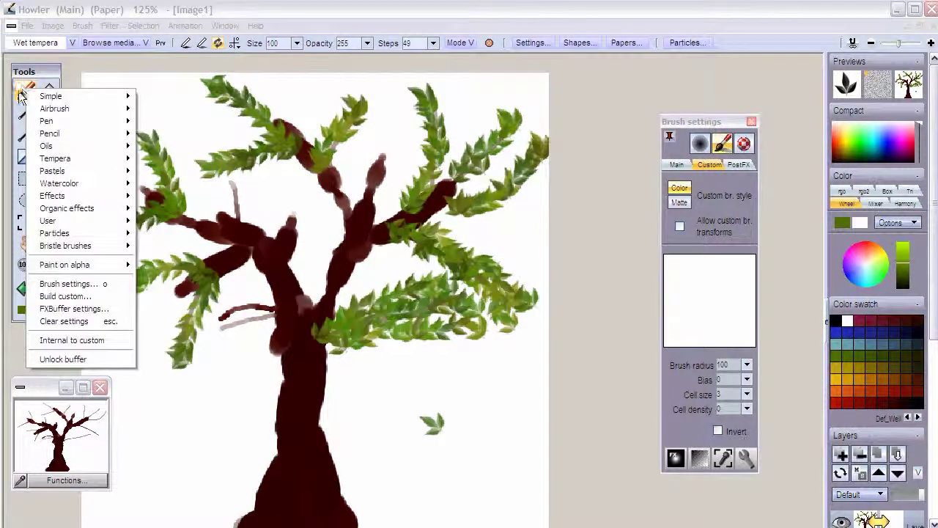
pyautogui.moveTo(26, 92); pyautogui.dragTo(32, 88)
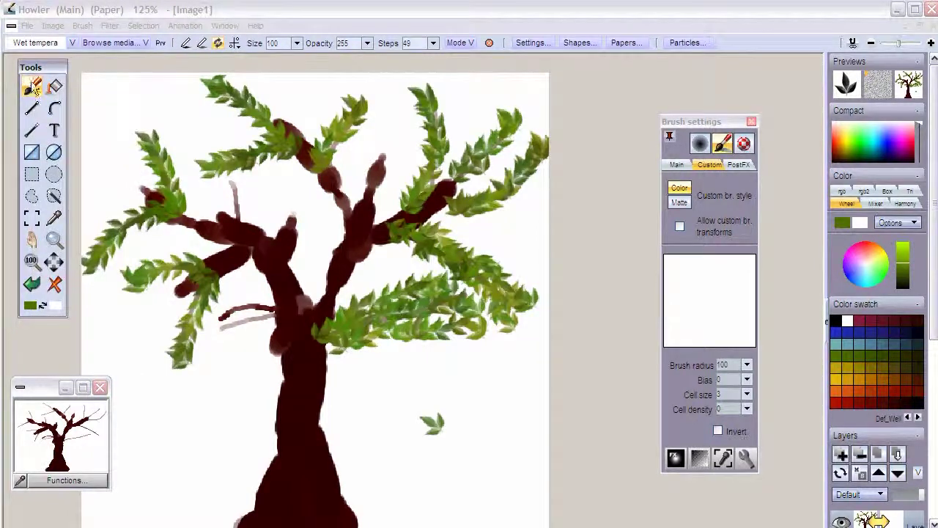
pyautogui.rightClick(30, 90)
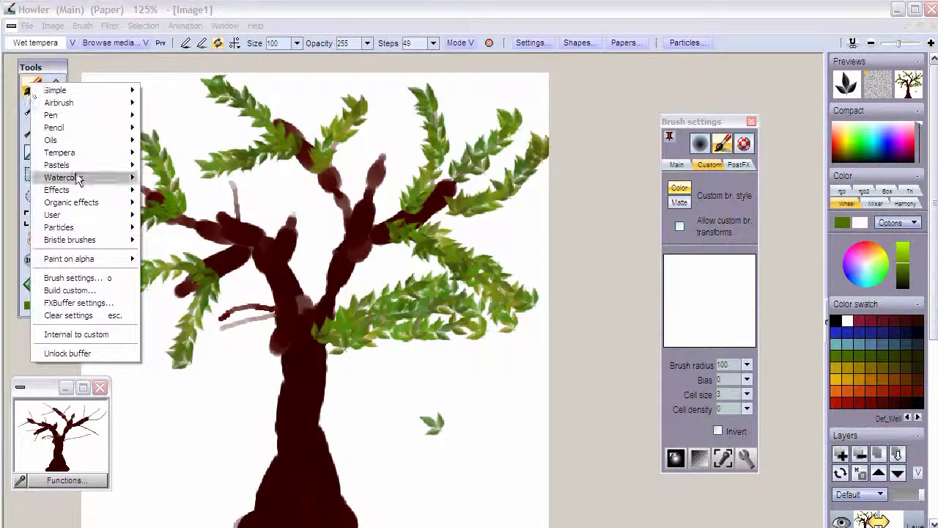
pyautogui.click(116, 333)
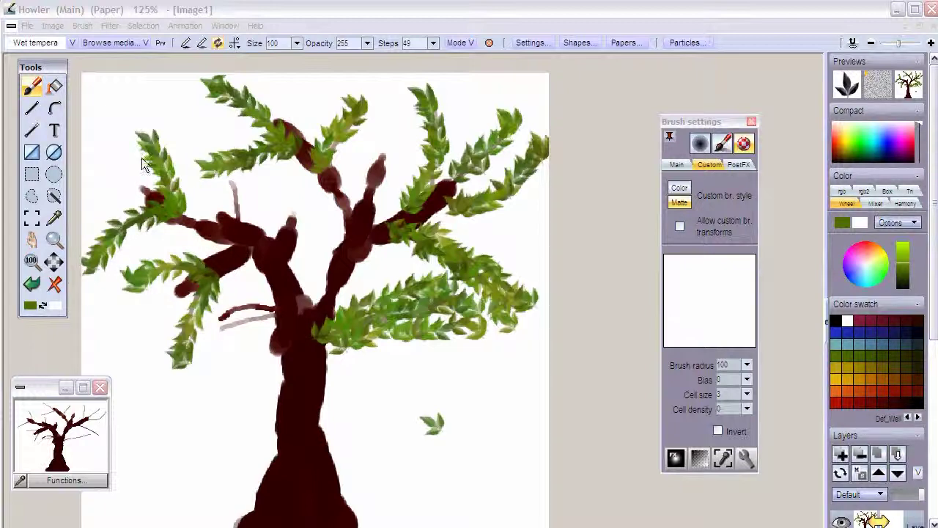
# - Open the brush store and management window and move it over the lower left of the tree
pyautogui.click(85, 27)
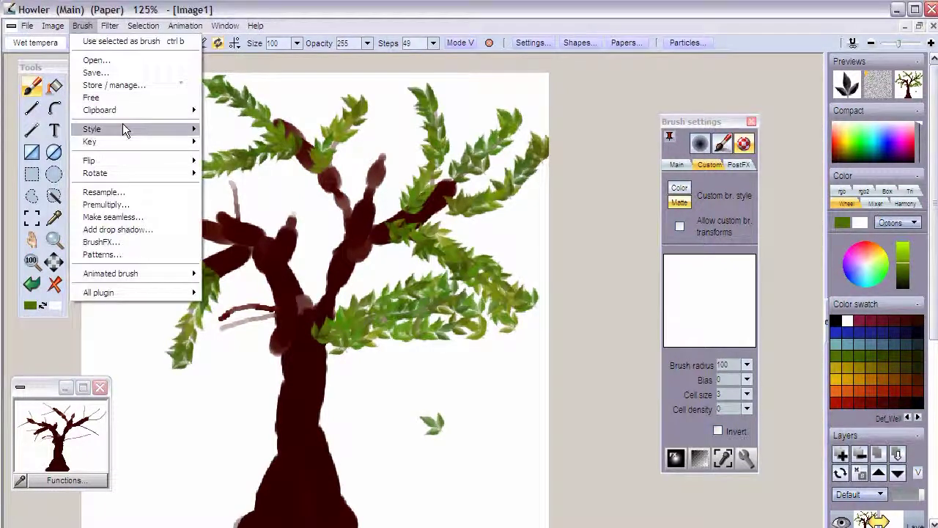
pyautogui.click(112, 84)
pyautogui.moveTo(145, 117)
pyautogui.mouseDown()
pyautogui.moveTo(475, 193)
pyautogui.moveTo(518, 276)
pyautogui.moveTo(423, 300)
pyautogui.moveTo(175, 287)
pyautogui.moveTo(162, 272)
pyautogui.moveTo(181, 323)
pyautogui.mouseUp()
# - Set the brush step to 16 and paint test leaf strokes right of the trunk, comparing the Matte and Color styles
pyautogui.moveTo(489, 363); pyautogui.dragTo(389, 469)
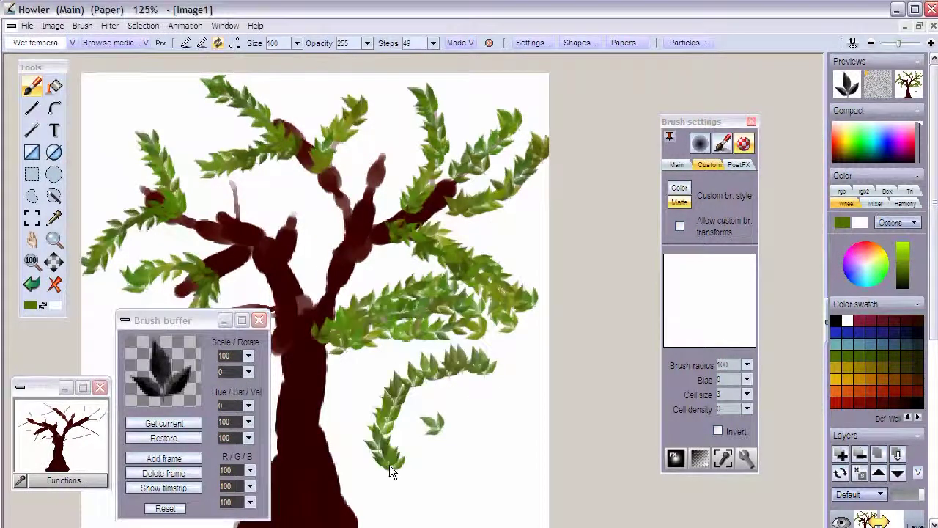
pyautogui.moveTo(502, 377)
pyautogui.mouseDown()
pyautogui.moveTo(513, 419)
pyautogui.moveTo(498, 513)
pyautogui.mouseUp()
pyautogui.moveTo(446, 387)
pyautogui.mouseDown()
pyautogui.moveTo(411, 507)
pyautogui.moveTo(436, 424)
pyautogui.mouseUp()
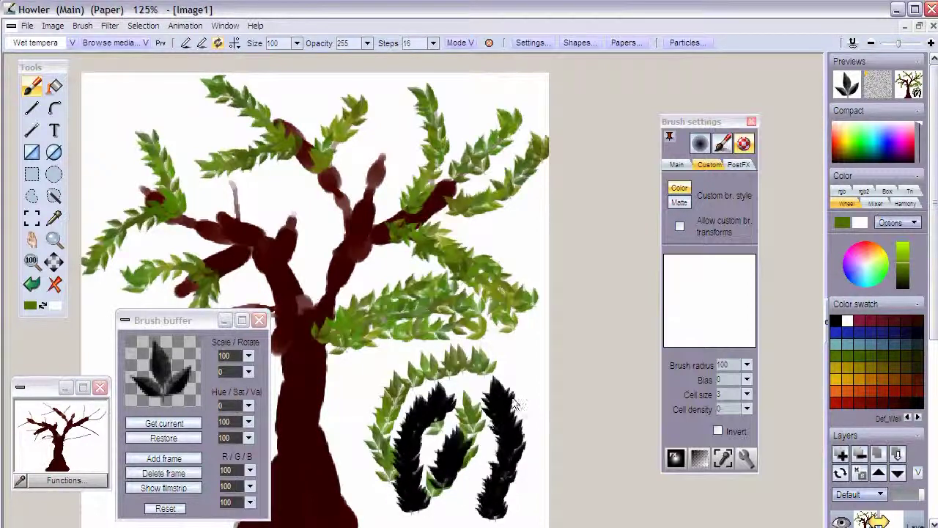
pyautogui.click(679, 195)
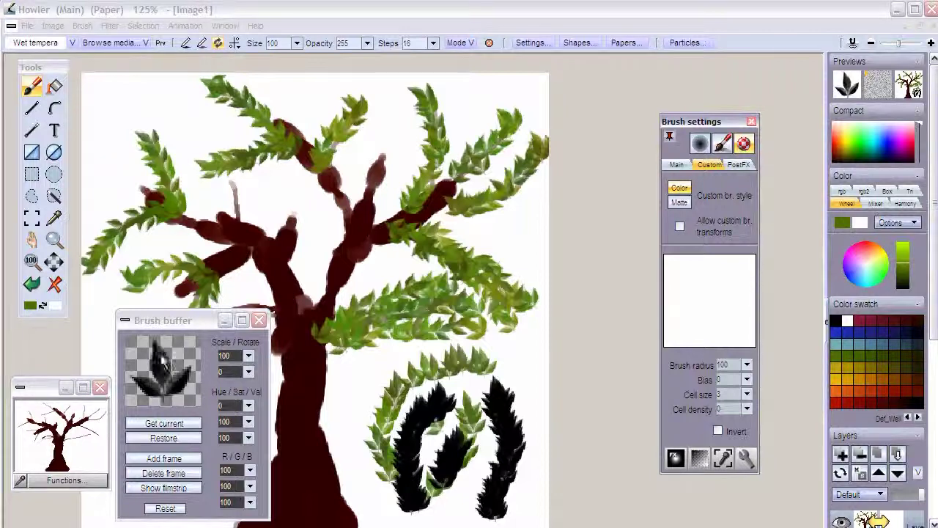
pyautogui.click(161, 365)
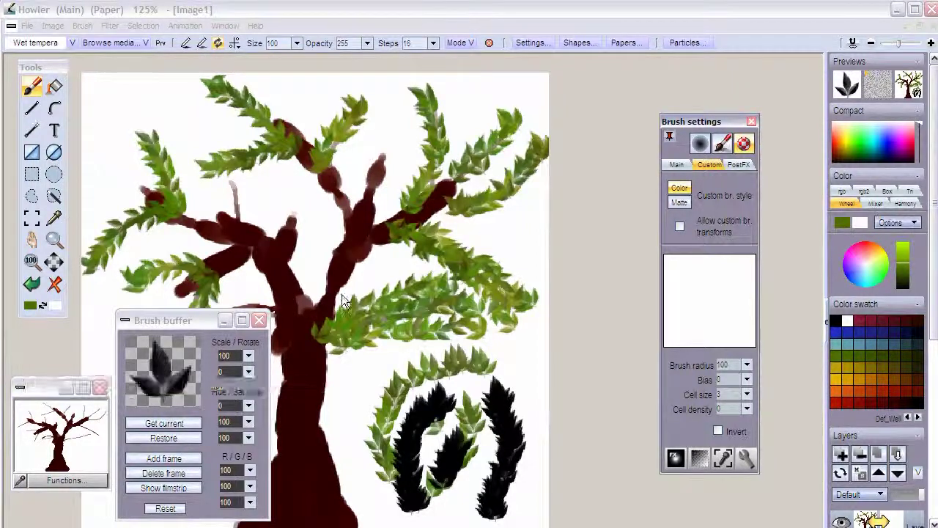
pyautogui.click(678, 202)
pyautogui.moveTo(518, 338)
pyautogui.mouseDown()
pyautogui.moveTo(451, 448)
pyautogui.moveTo(456, 477)
pyautogui.mouseUp()
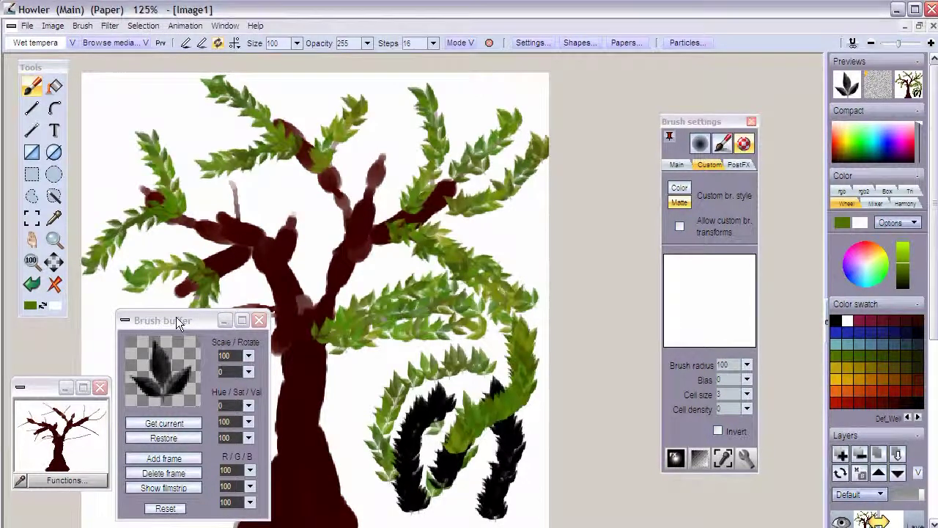
# - Choose a pale teal color and paint a matte leaf stroke from the lowest right-hand branch down beside the trunk
pyautogui.moveTo(174, 318)
pyautogui.mouseDown()
pyautogui.moveTo(163, 258)
pyautogui.moveTo(194, 264)
pyautogui.moveTo(193, 275)
pyautogui.mouseUp()
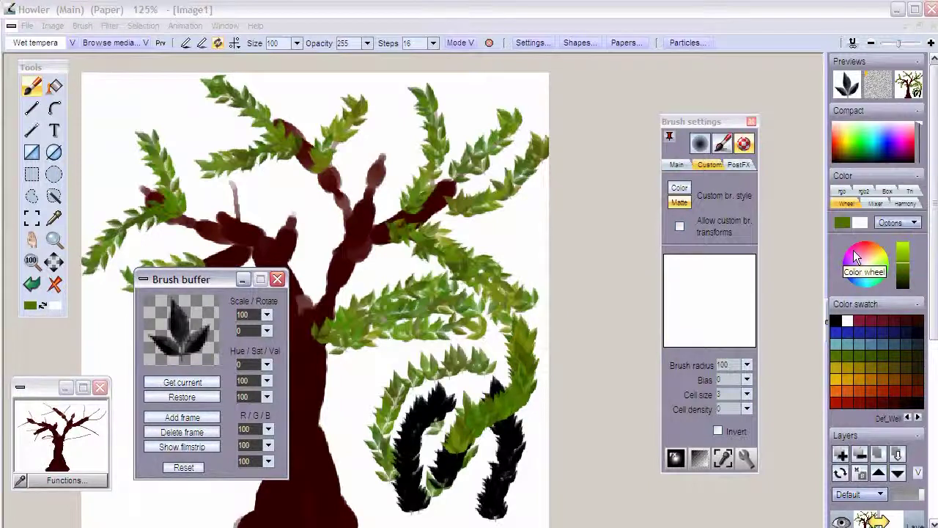
pyautogui.click(837, 345)
pyautogui.moveTo(451, 297)
pyautogui.mouseDown()
pyautogui.moveTo(374, 367)
pyautogui.moveTo(341, 454)
pyautogui.mouseUp()
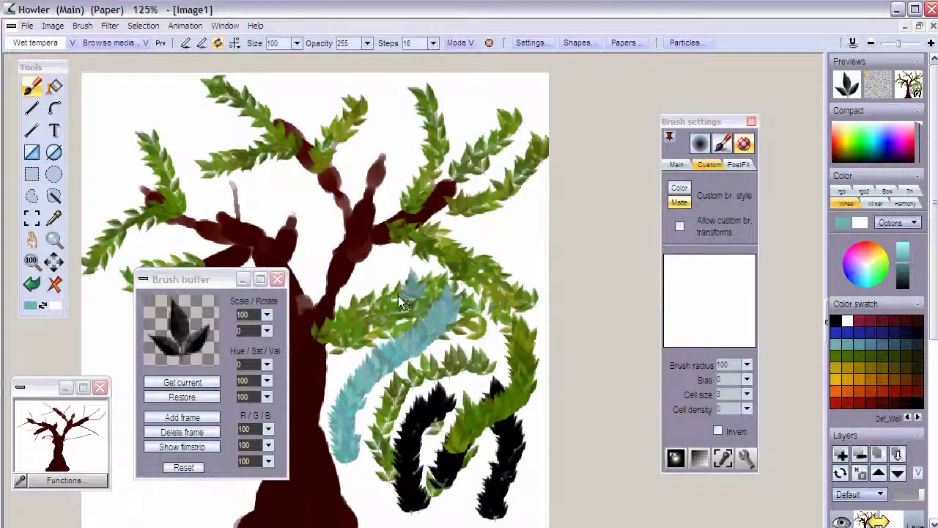
# - Undo all the green, black and teal test strokes right of the trunk
pyautogui.hotkey('ctrl', 'z')
pyautogui.hotkey('ctrl', 'z')
pyautogui.hotkey('ctrl', 'z')
pyautogui.hotkey('ctrl', 'z')
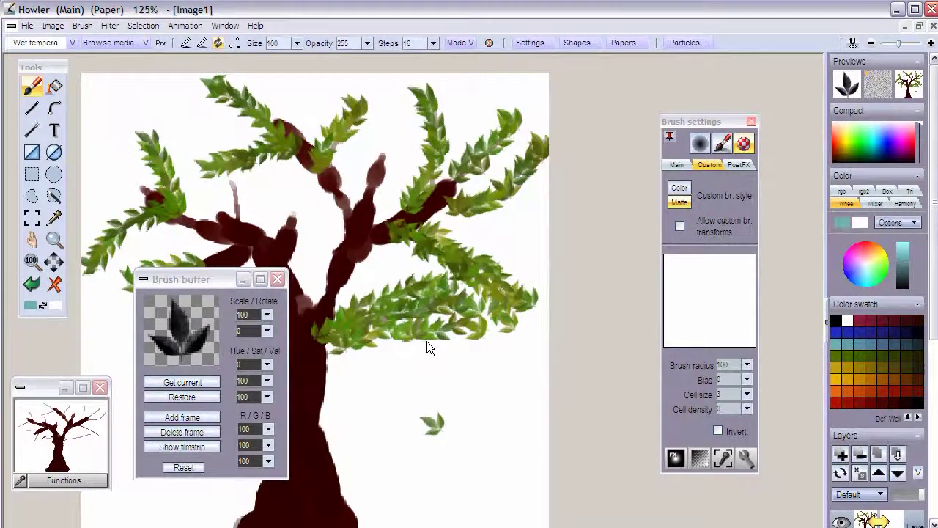
# - Switch to the blank swap canvas and set the custom brush style to Color
pyautogui.press('w')
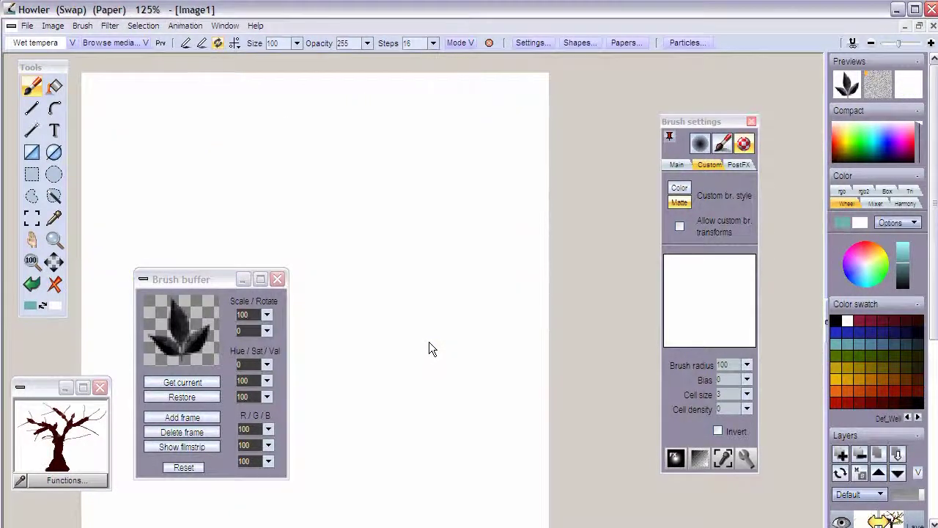
pyautogui.click(205, 295)
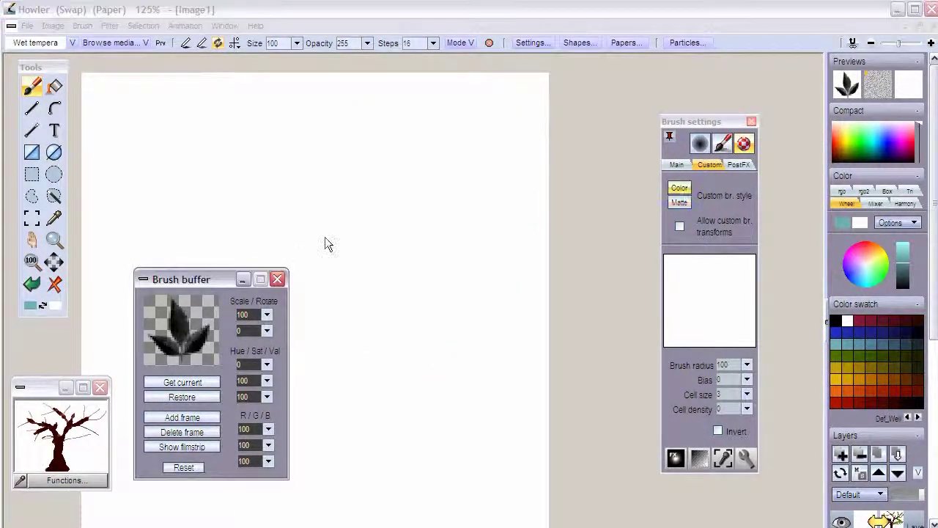
pyautogui.click(679, 189)
pyautogui.click(181, 332)
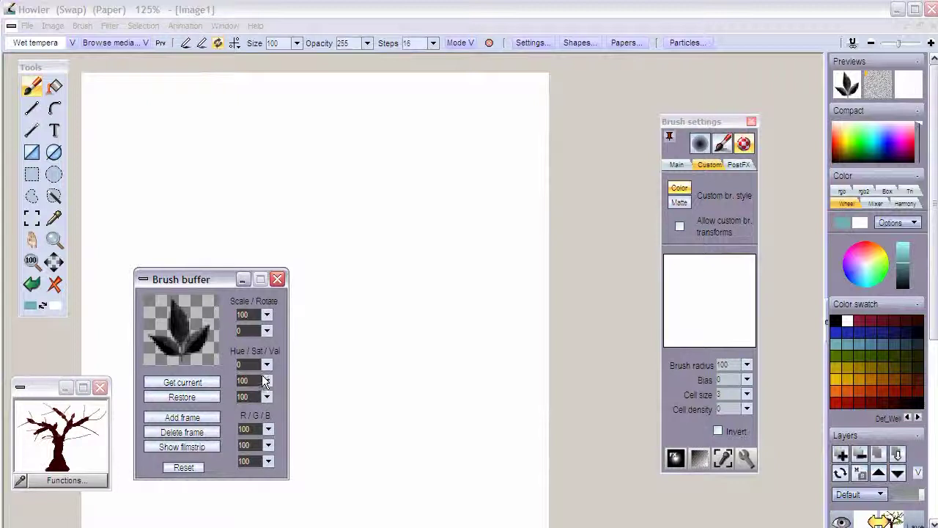
# - Set the custom brush style to Matte and paint a teal leaf stroke on the right-hand part of the blank canvas
pyautogui.click(681, 201)
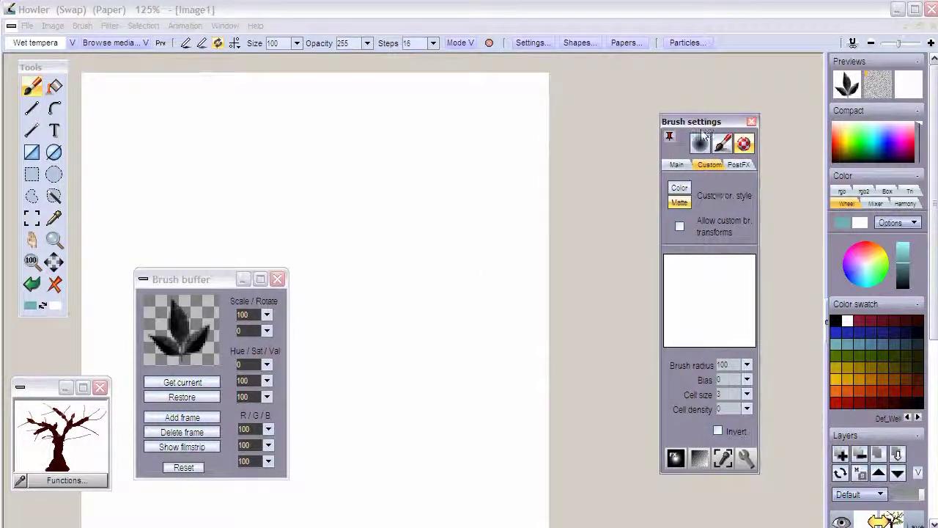
pyautogui.moveTo(702, 122); pyautogui.dragTo(640, 121)
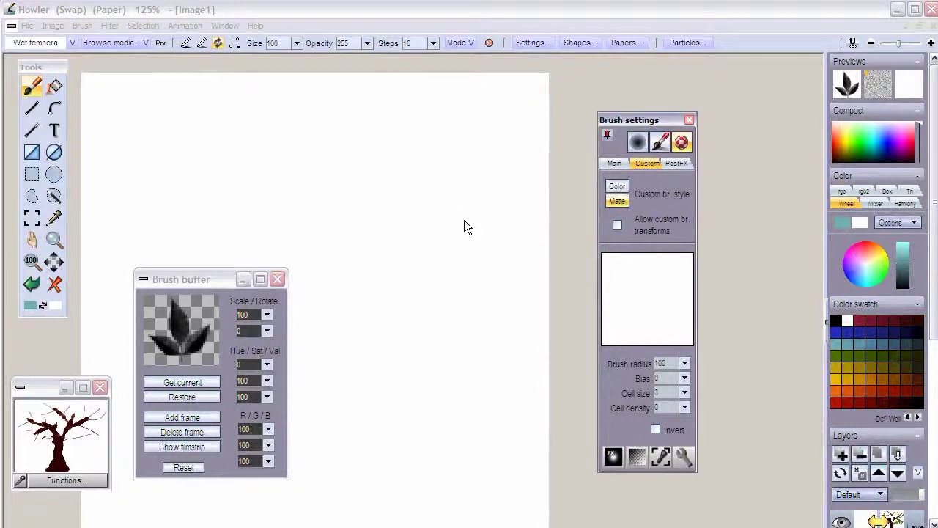
pyautogui.moveTo(465, 223); pyautogui.dragTo(464, 386)
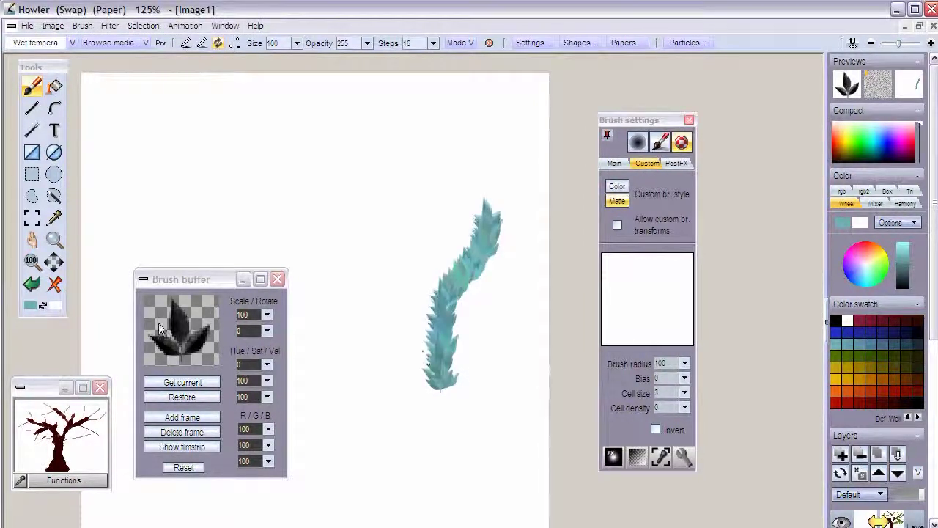
# - Set the custom brush style to Color and shift the brush buffer window slightly upward
pyautogui.click(178, 326)
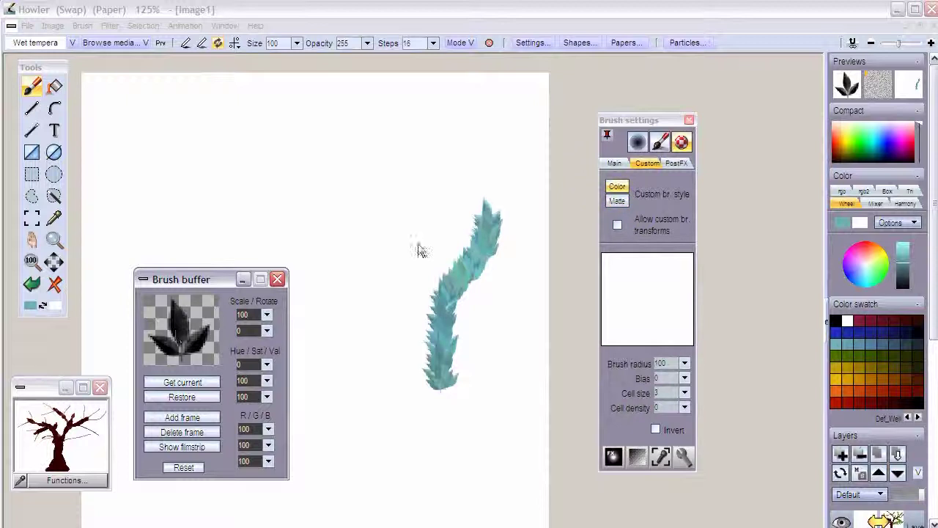
pyautogui.click(617, 186)
pyautogui.moveTo(211, 280)
pyautogui.mouseDown()
pyautogui.moveTo(224, 245)
pyautogui.moveTo(235, 261)
pyautogui.mouseUp()
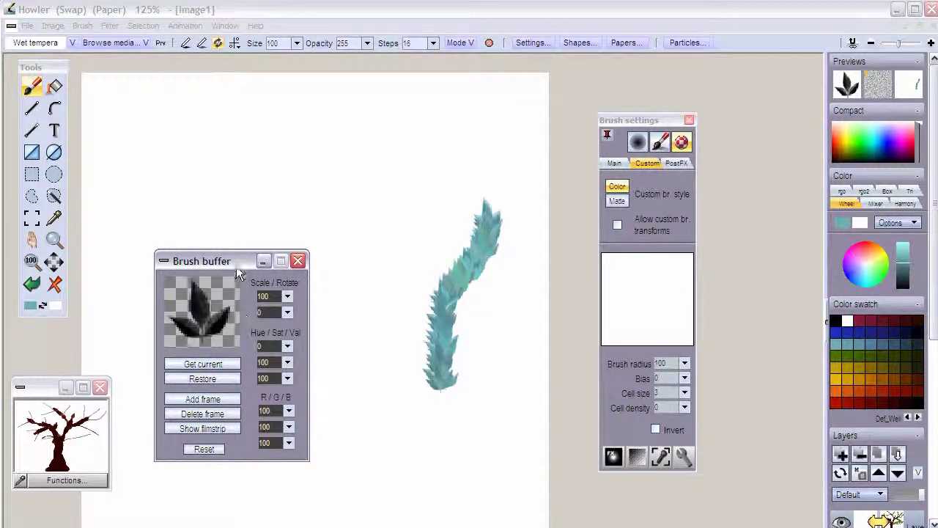
pyautogui.moveTo(234, 258)
pyautogui.mouseDown()
pyautogui.moveTo(203, 247)
pyautogui.moveTo(216, 260)
pyautogui.mouseUp()
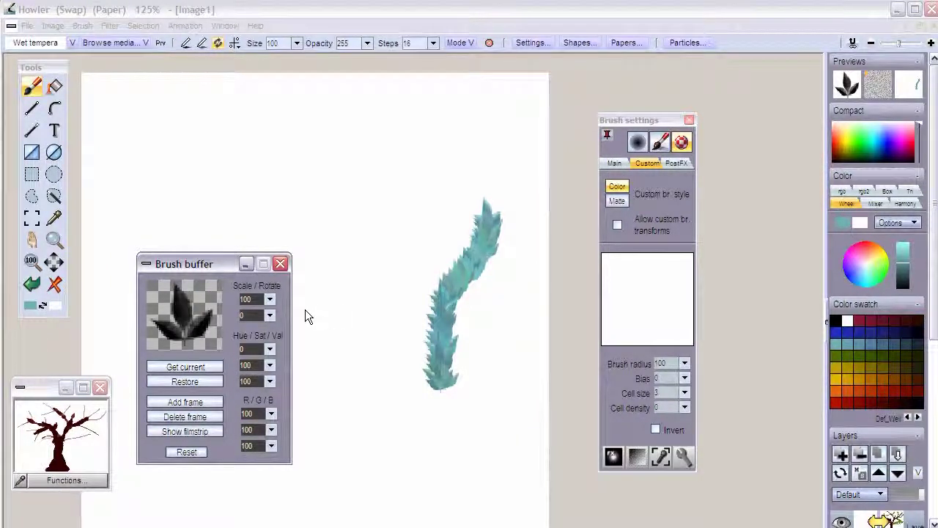
# - Turn off the tablet Angle option and paint an arched black leaf stroke across the upper canvas
pyautogui.click(615, 162)
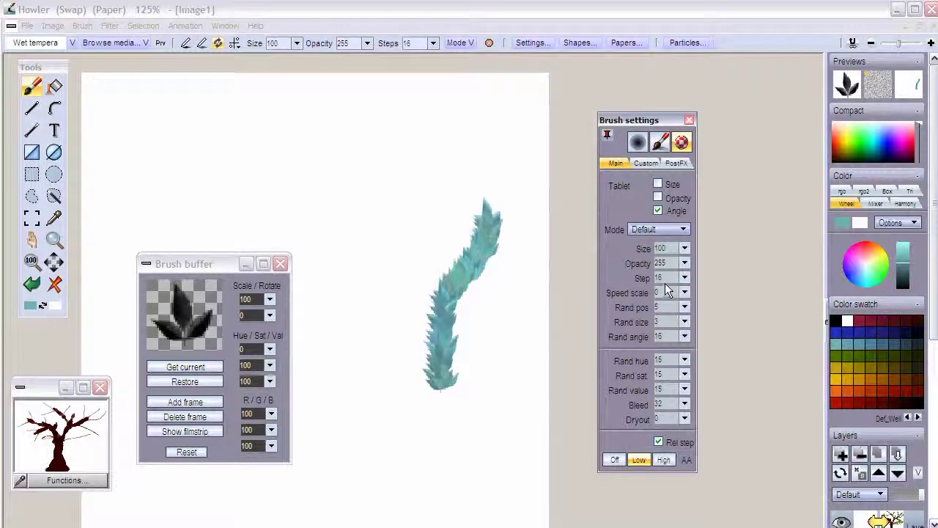
pyautogui.click(658, 212)
pyautogui.moveTo(192, 211)
pyautogui.mouseDown()
pyautogui.moveTo(279, 169)
pyautogui.moveTo(473, 216)
pyautogui.mouseUp()
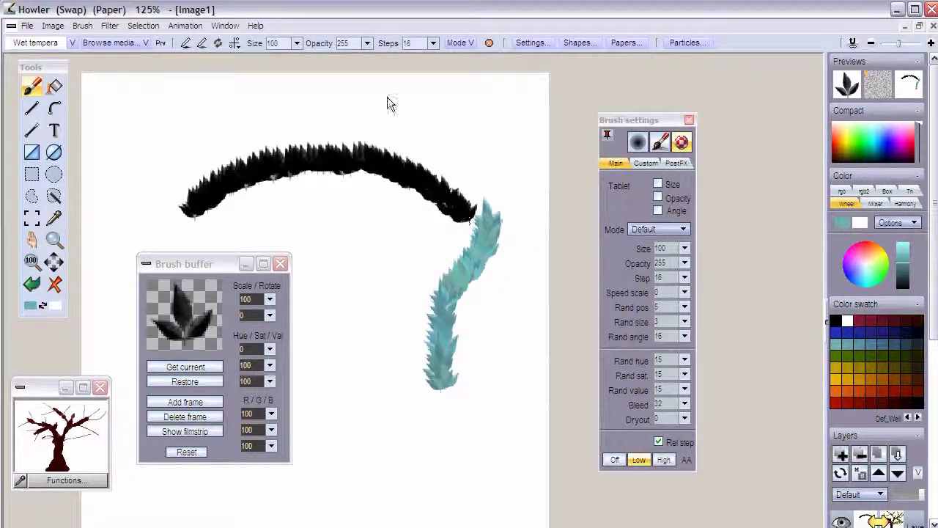
# - Set the brush step to 107 and paint a row of spaced leaves above the black arch
pyautogui.click(433, 42)
pyautogui.moveTo(360, 58); pyautogui.dragTo(386, 56)
pyautogui.moveTo(183, 154); pyautogui.dragTo(450, 140)
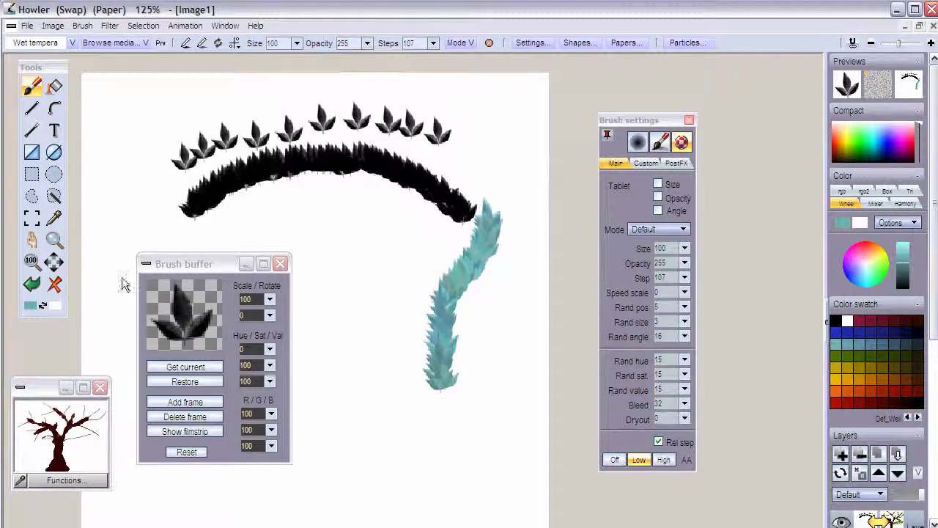
# - Paint a leaf row on the cleared canvas with tablet Angle off, and turn Angle on for several more curved leaf strokes
pyautogui.click(54, 284)
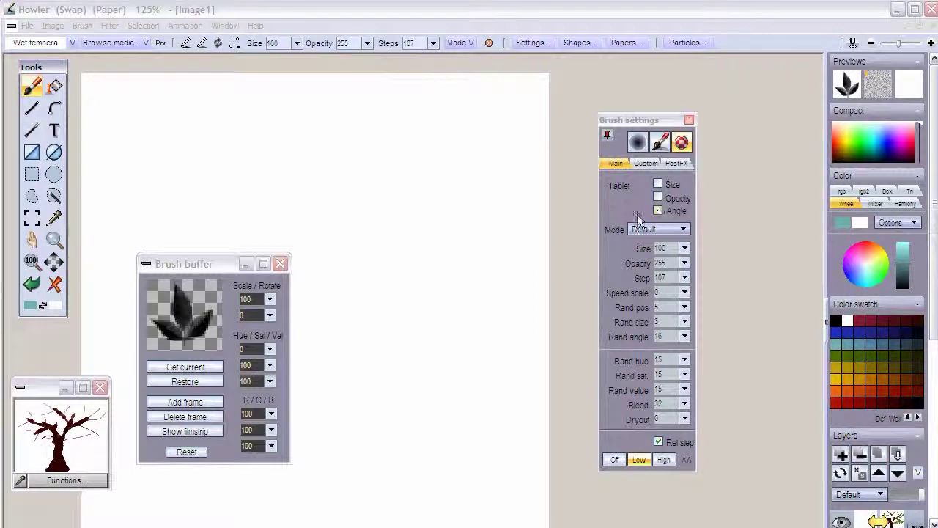
pyautogui.moveTo(134, 215); pyautogui.dragTo(476, 160)
pyautogui.click(657, 210)
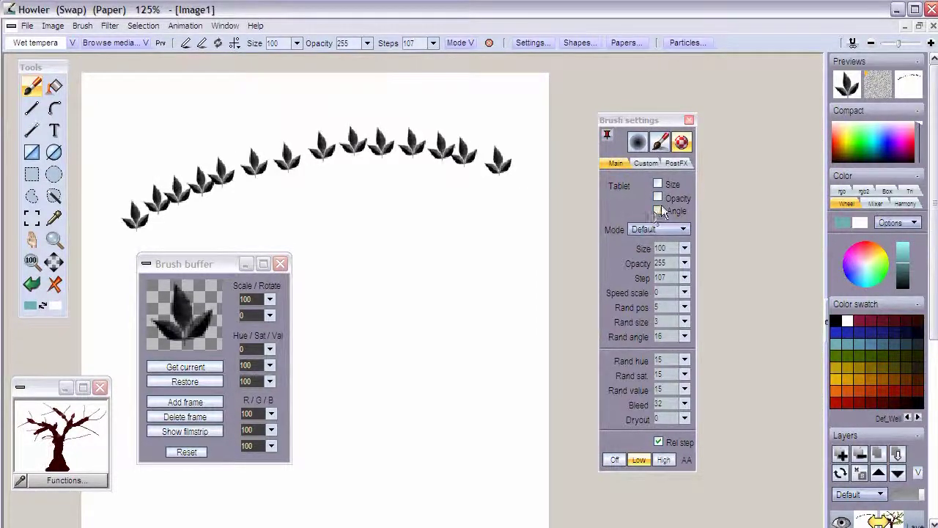
pyautogui.moveTo(218, 234)
pyautogui.mouseDown()
pyautogui.moveTo(283, 211)
pyautogui.moveTo(477, 205)
pyautogui.moveTo(533, 224)
pyautogui.mouseUp()
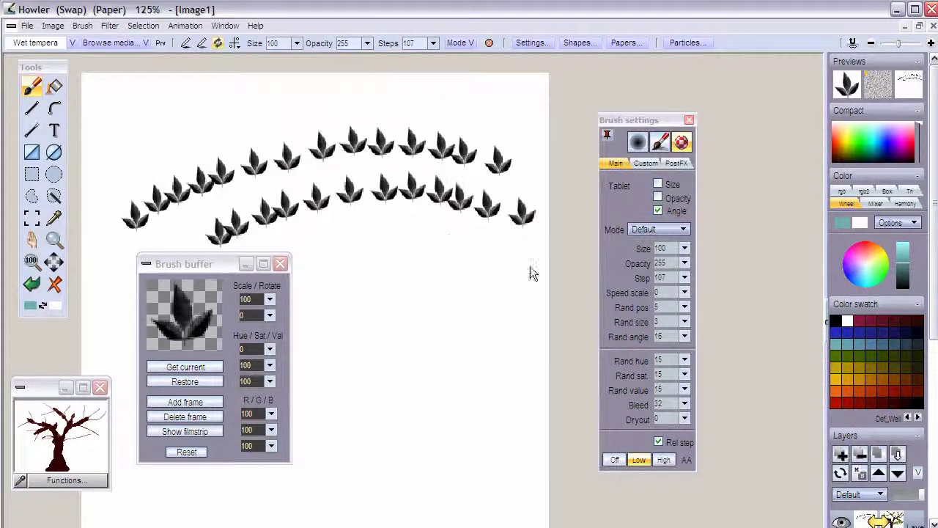
pyautogui.moveTo(358, 253)
pyautogui.mouseDown()
pyautogui.moveTo(429, 486)
pyautogui.moveTo(508, 360)
pyautogui.moveTo(498, 383)
pyautogui.moveTo(452, 292)
pyautogui.mouseUp()
pyautogui.moveTo(203, 134); pyautogui.dragTo(277, 115)
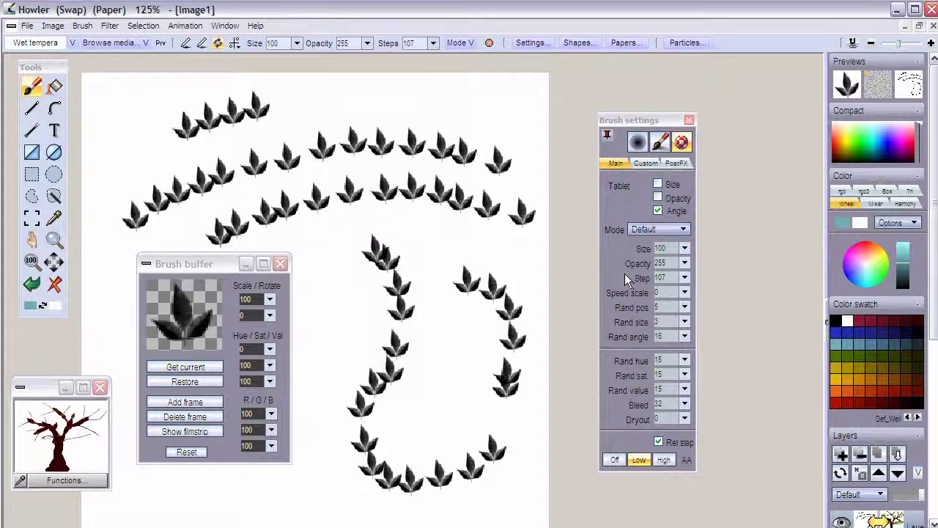
# - Allow custom brush transforms and paint a large S-shaped leaf stroke on the cleared canvas
pyautogui.click(55, 284)
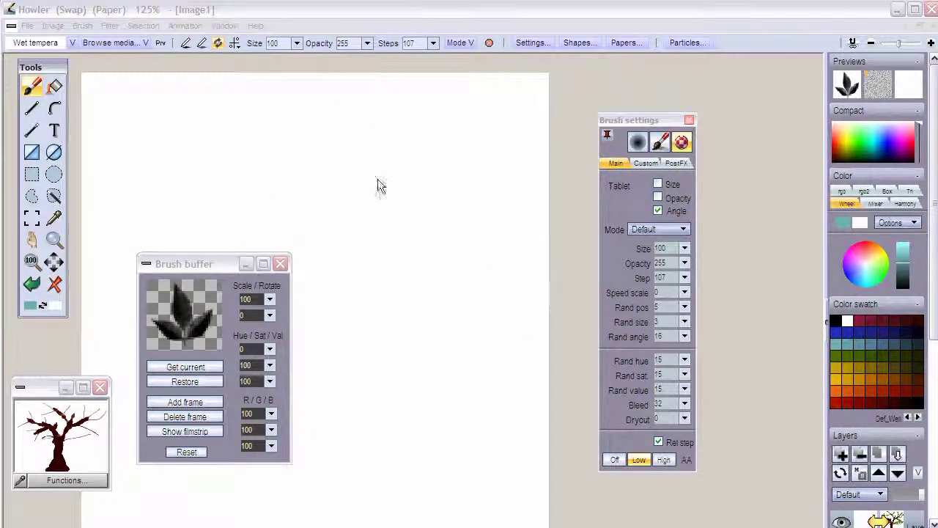
pyautogui.moveTo(190, 262)
pyautogui.mouseDown()
pyautogui.moveTo(154, 220)
pyautogui.moveTo(159, 202)
pyautogui.mouseUp()
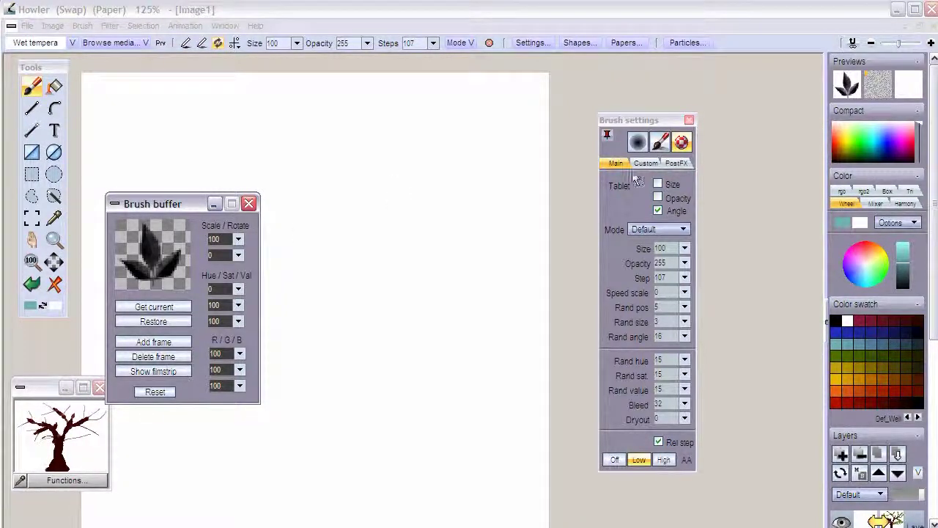
pyautogui.moveTo(624, 120); pyautogui.dragTo(620, 112)
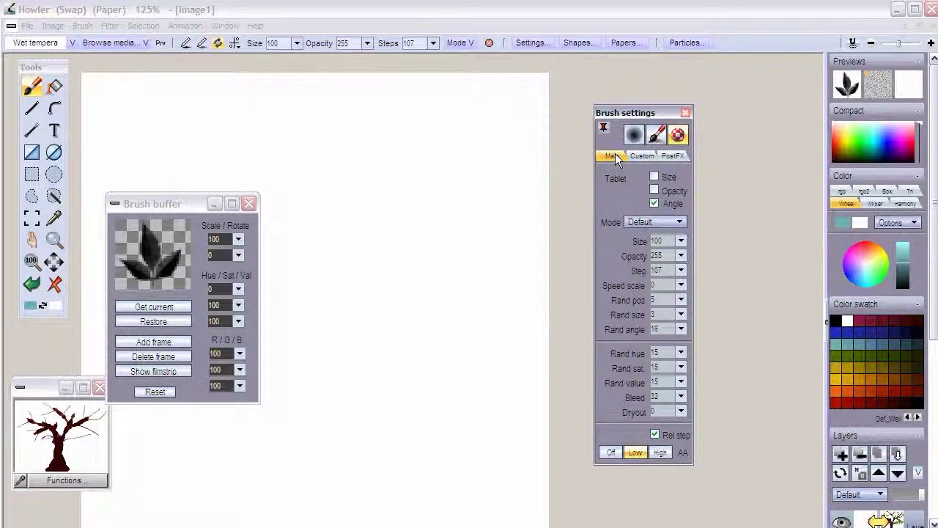
pyautogui.click(639, 157)
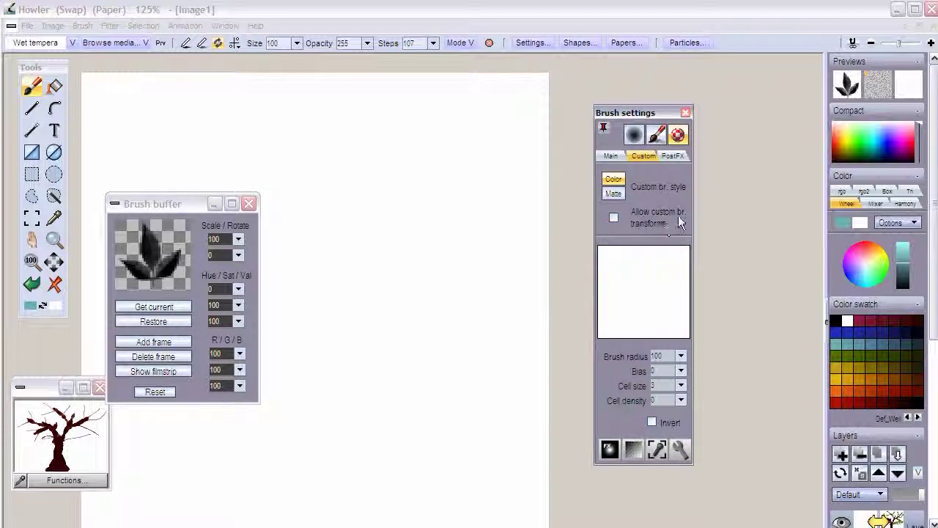
pyautogui.click(613, 220)
pyautogui.moveTo(292, 220)
pyautogui.mouseDown()
pyautogui.moveTo(333, 189)
pyautogui.moveTo(500, 286)
pyautogui.moveTo(432, 328)
pyautogui.moveTo(430, 472)
pyautogui.moveTo(447, 466)
pyautogui.mouseUp()
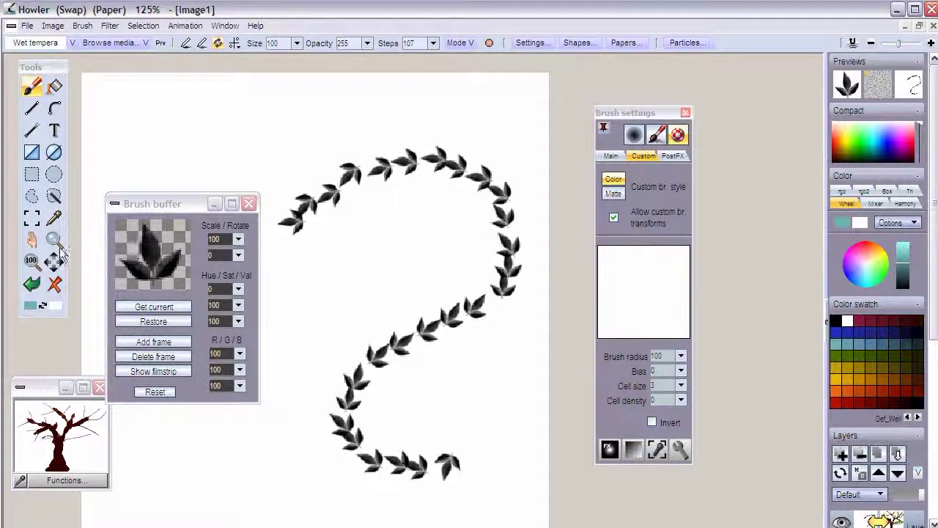
# - Turn on the tablet Size option and paint a long winding leaf stroke with varying pressure on the cleared canvas
pyautogui.click(56, 282)
pyautogui.click(612, 156)
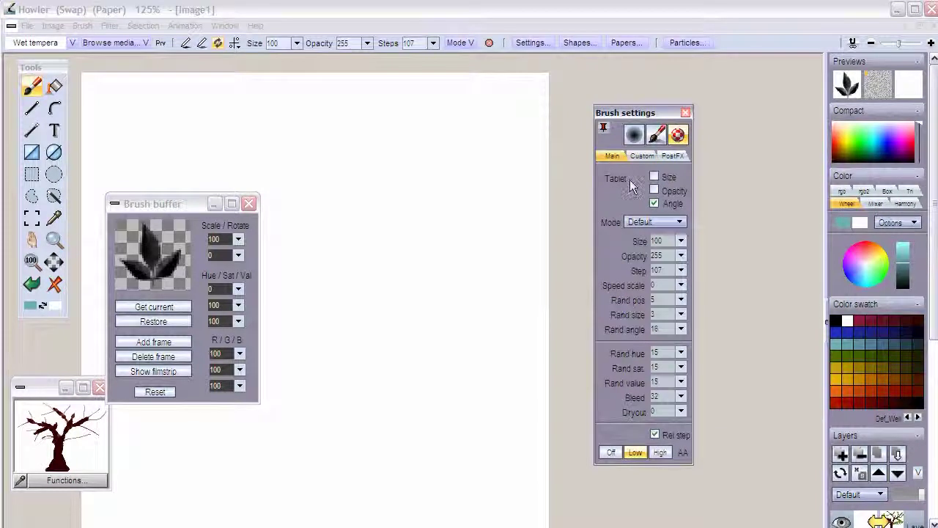
pyautogui.click(655, 178)
pyautogui.moveTo(293, 145)
pyautogui.mouseDown()
pyautogui.moveTo(339, 202)
pyautogui.moveTo(346, 245)
pyautogui.moveTo(417, 329)
pyautogui.moveTo(431, 423)
pyautogui.moveTo(505, 352)
pyautogui.moveTo(495, 184)
pyautogui.moveTo(403, 163)
pyautogui.moveTo(360, 270)
pyautogui.moveTo(333, 487)
pyautogui.moveTo(407, 502)
pyautogui.mouseUp()
# - Disallow custom brush transforms and paint a winding leaf stroke on the cleared canvas for comparison
pyautogui.click(642, 155)
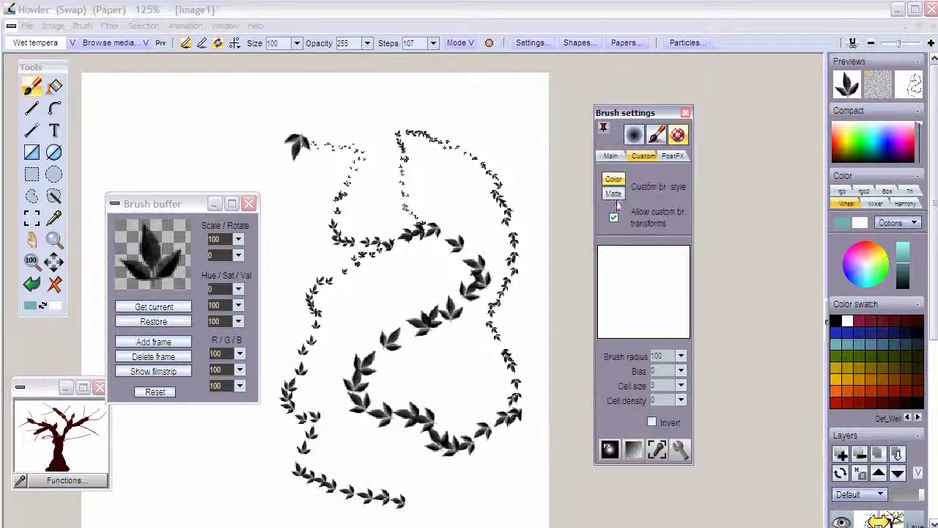
pyautogui.click(56, 285)
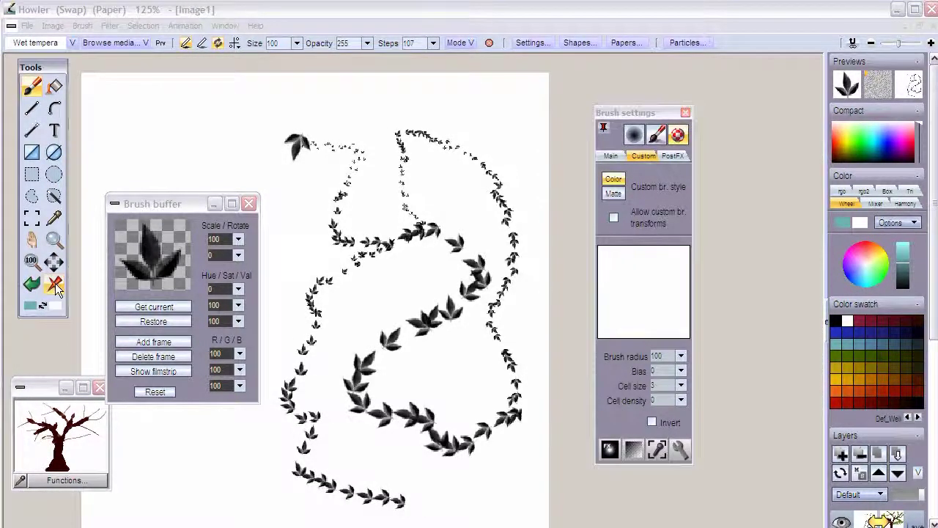
pyautogui.moveTo(297, 121)
pyautogui.mouseDown()
pyautogui.moveTo(322, 214)
pyautogui.moveTo(424, 328)
pyautogui.moveTo(341, 446)
pyautogui.moveTo(490, 432)
pyautogui.moveTo(454, 182)
pyautogui.moveTo(401, 210)
pyautogui.moveTo(302, 336)
pyautogui.moveTo(396, 430)
pyautogui.mouseUp()
# - Allow custom brush transforms again and paint another winding leaf stroke on the cleared canvas
pyautogui.click(614, 217)
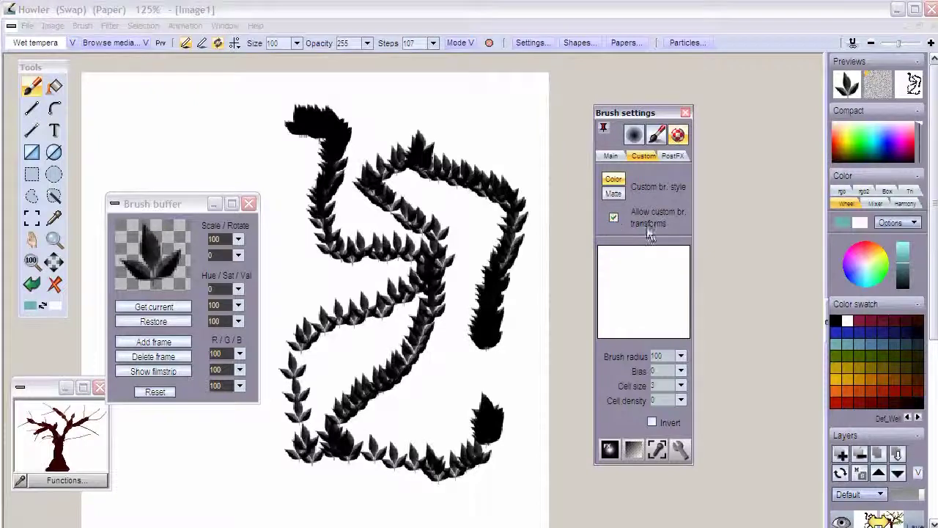
pyautogui.click(55, 286)
pyautogui.moveTo(258, 126)
pyautogui.mouseDown()
pyautogui.moveTo(295, 207)
pyautogui.moveTo(285, 335)
pyautogui.moveTo(433, 201)
pyautogui.moveTo(440, 329)
pyautogui.moveTo(400, 460)
pyautogui.moveTo(363, 459)
pyautogui.mouseUp()
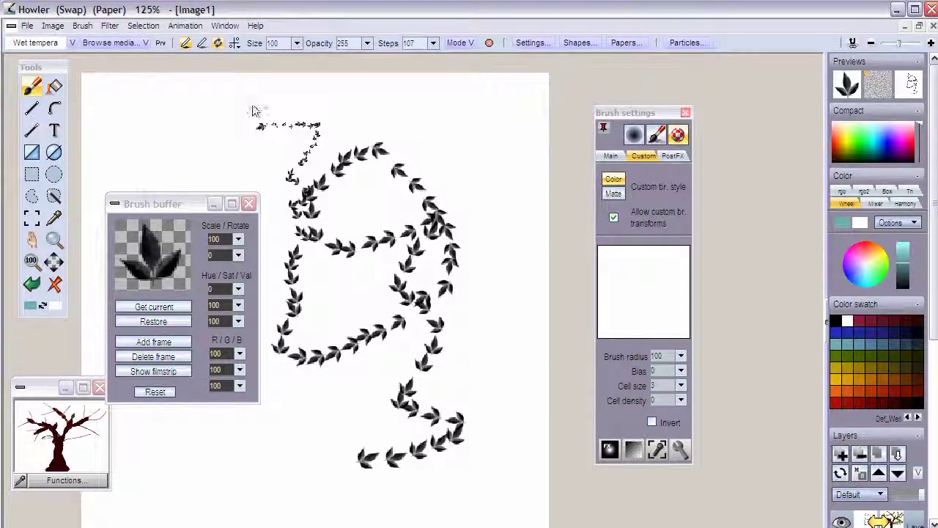
# - Move the brush buffer window off the canvas and recall the stored bare tree image
pyautogui.moveTo(226, 210)
pyautogui.mouseDown()
pyautogui.moveTo(277, 272)
pyautogui.moveTo(245, 309)
pyautogui.moveTo(243, 297)
pyautogui.moveTo(704, 375)
pyautogui.moveTo(669, 414)
pyautogui.mouseUp()
pyautogui.click(74, 433)
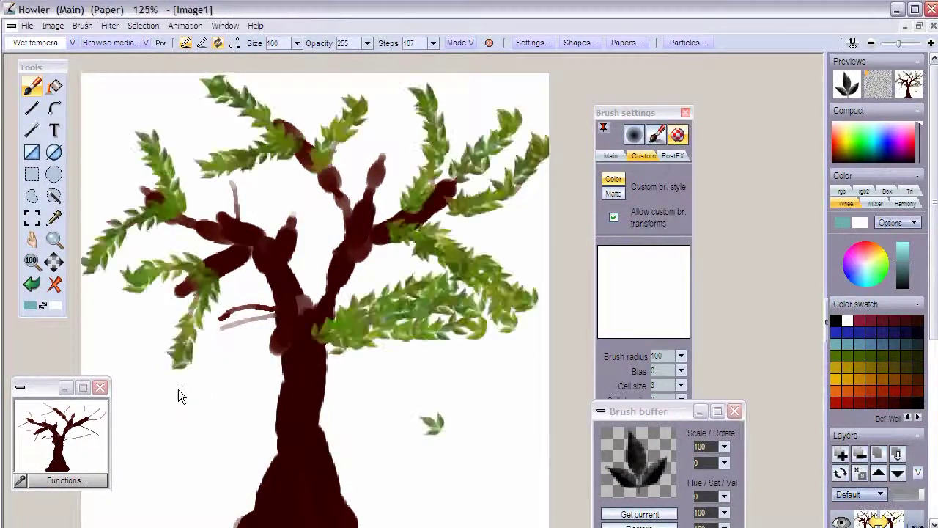
pyautogui.hotkey('ctrl', 'w')
pyautogui.hotkey('ctrl', 'w')
pyautogui.hotkey('ctrl', 'w')
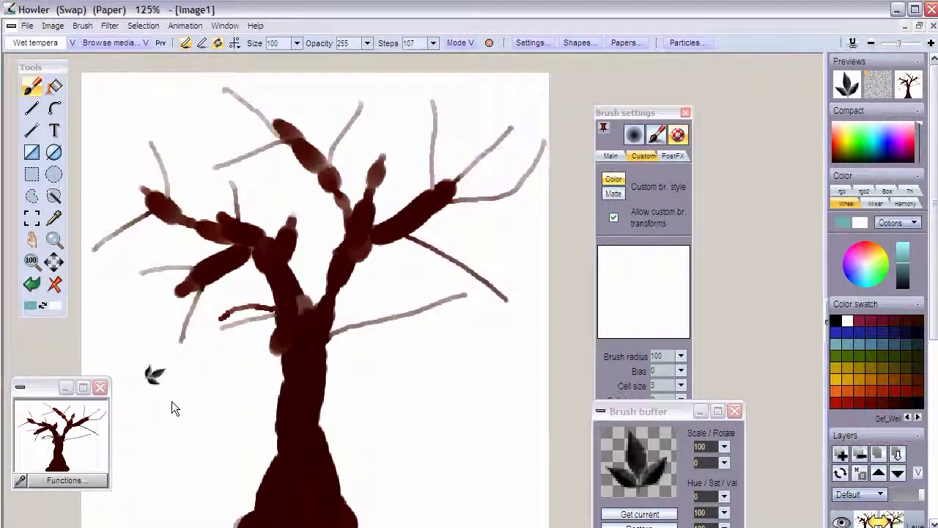
pyautogui.click(96, 444)
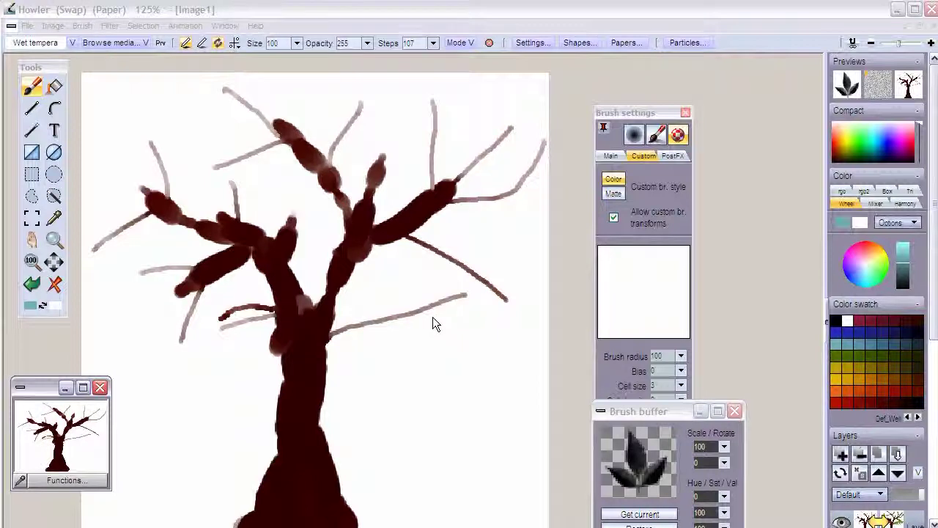
# - Swap to the tree painted with green leaves and clear that canvas
pyautogui.click(771, 332)
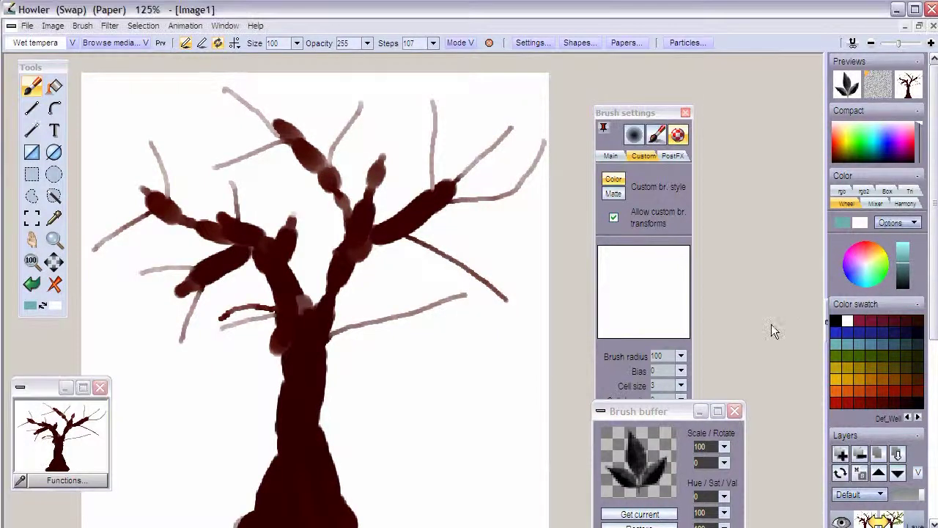
pyautogui.press('j')
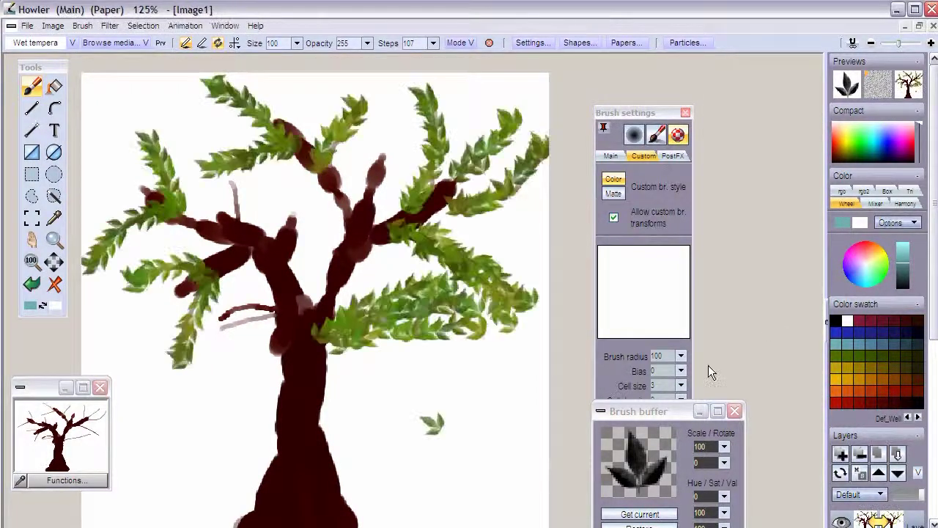
pyautogui.click(55, 284)
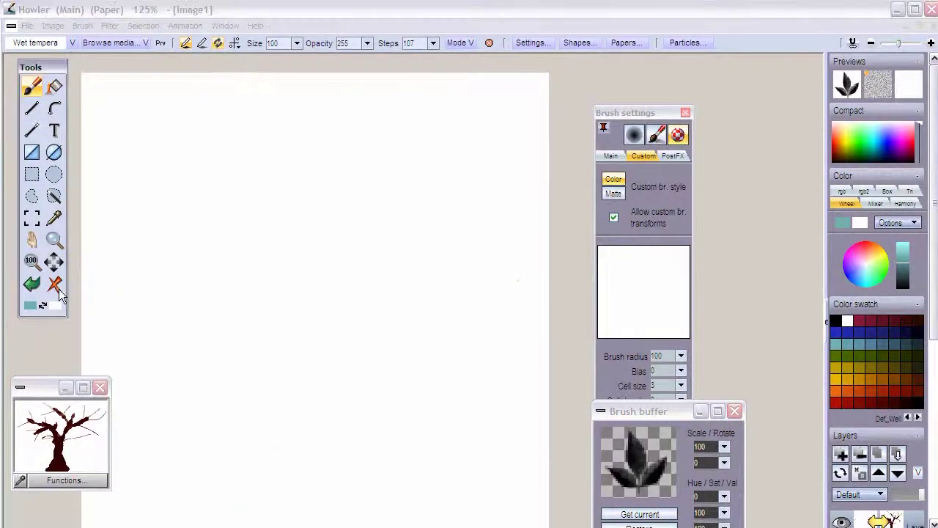
# - Turn on Swap Mixing for the blank main canvas to overlay it on the bare tree
pyautogui.rightClick(901, 85)
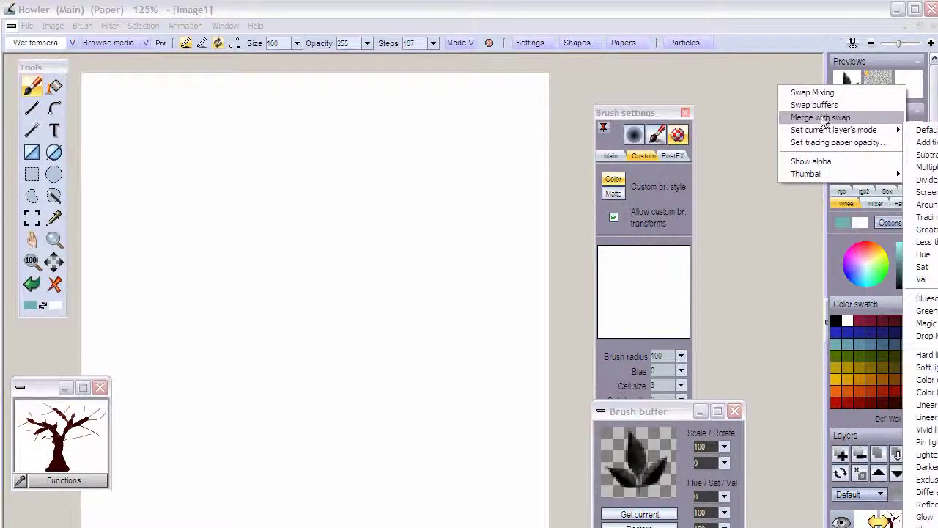
pyautogui.click(825, 93)
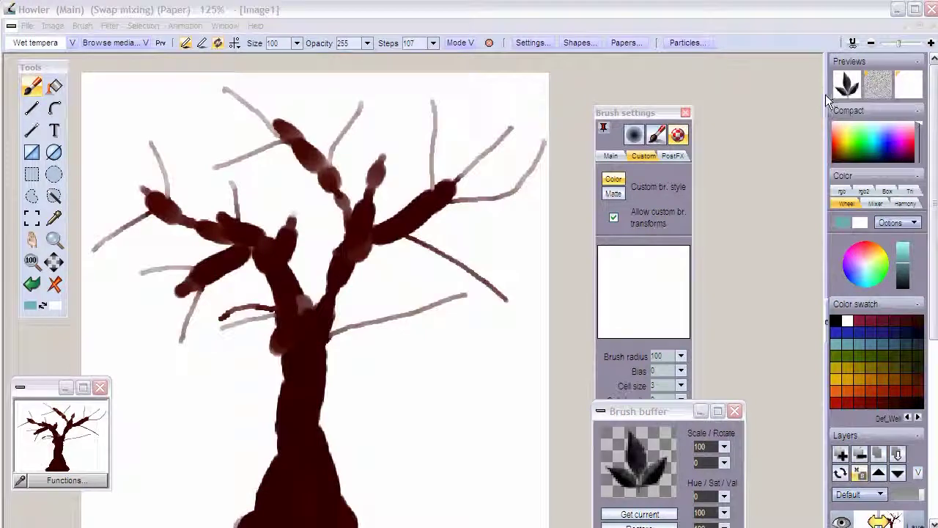
pyautogui.click(906, 88)
pyautogui.click(906, 88)
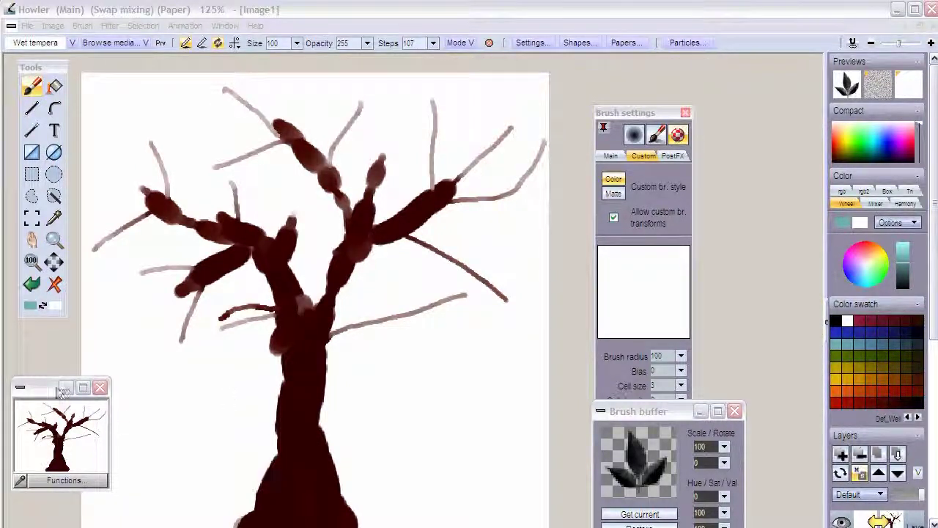
# - Paint black leaf strokes around the lower right-hand branches and turn off the tablet Size option
pyautogui.moveTo(47, 387); pyautogui.dragTo(52, 366)
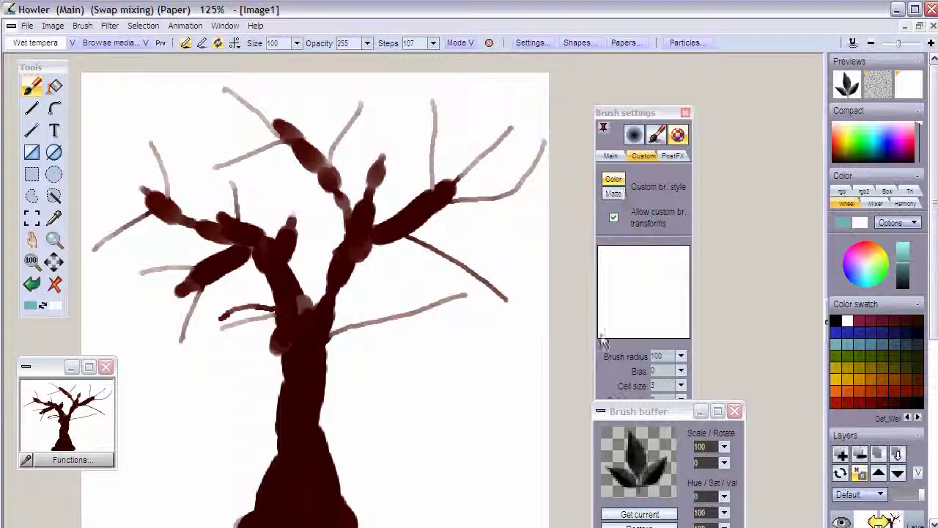
pyautogui.moveTo(409, 259)
pyautogui.mouseDown()
pyautogui.moveTo(484, 249)
pyautogui.moveTo(480, 367)
pyautogui.mouseUp()
pyautogui.click(612, 157)
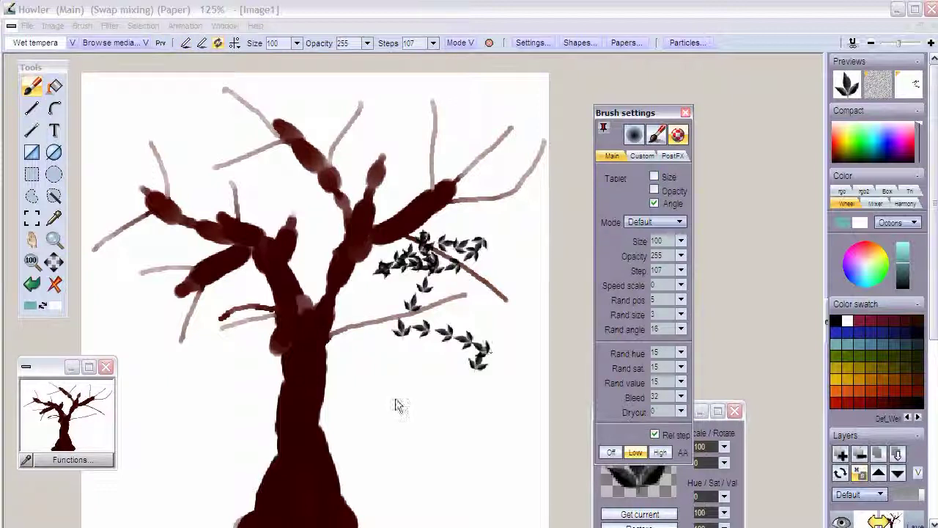
# - Undo the black leaf strokes around the lower right-hand branches
pyautogui.hotkey('ctrl', 'z')
pyautogui.hotkey('ctrl', 'z')
pyautogui.hotkey('ctrl', 'z')
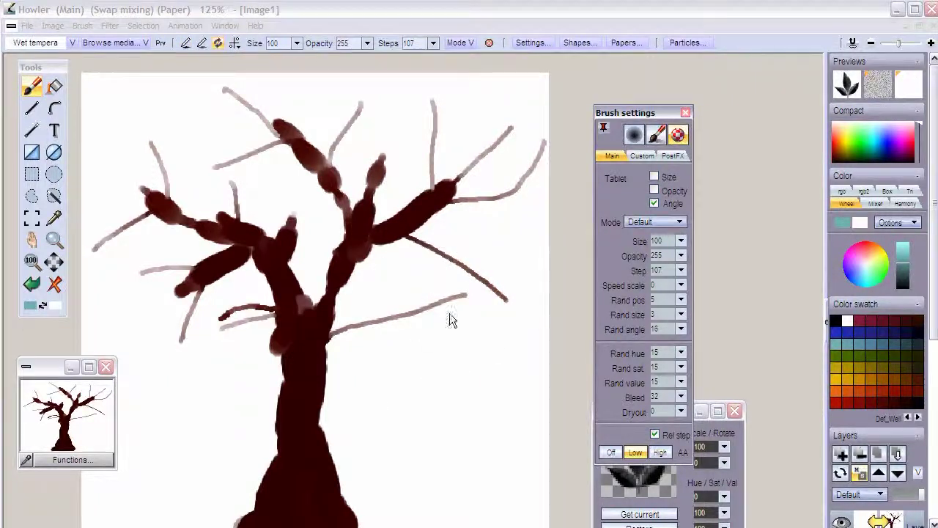
# - Paint strokes of small black leaves along the bare branches on the right-hand side of the tree
pyautogui.moveTo(475, 301); pyautogui.dragTo(334, 352)
pyautogui.moveTo(515, 320)
pyautogui.mouseDown()
pyautogui.moveTo(458, 267)
pyautogui.moveTo(399, 241)
pyautogui.mouseUp()
pyautogui.moveTo(539, 129)
pyautogui.mouseDown()
pyautogui.moveTo(525, 170)
pyautogui.moveTo(477, 178)
pyautogui.mouseUp()
pyautogui.moveTo(517, 110); pyautogui.dragTo(456, 180)
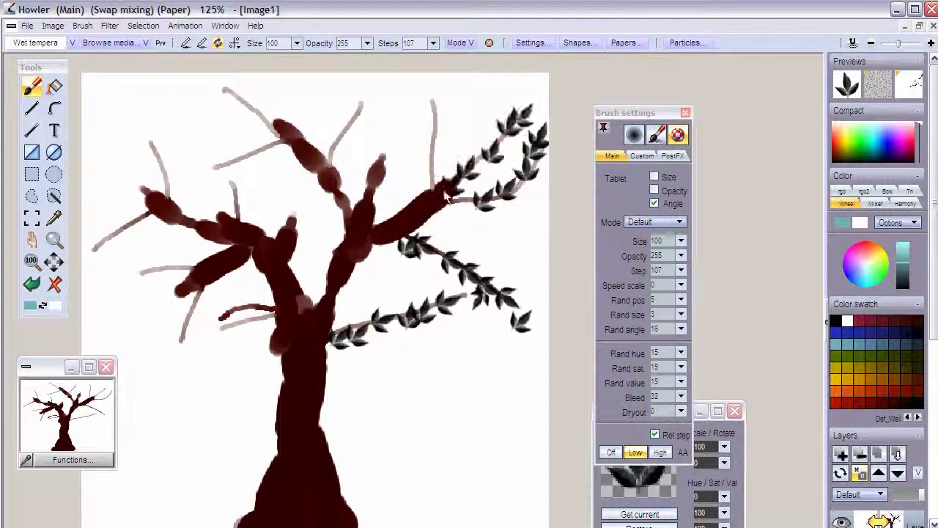
pyautogui.moveTo(433, 99); pyautogui.dragTo(425, 199)
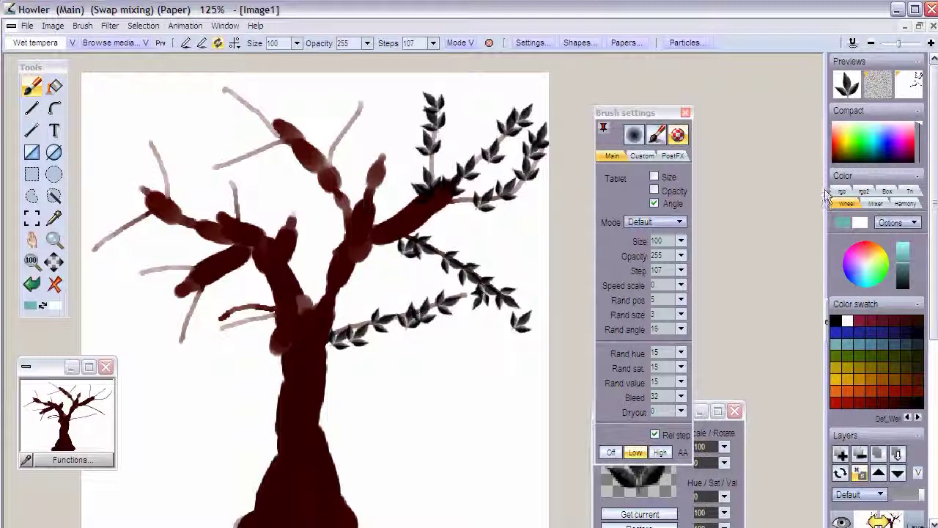
# - Toggle Swap Mixing off and on to compare the painted leaves alone with the leaves overlaid on the tree
pyautogui.click(911, 91)
pyautogui.click(910, 90)
pyautogui.click(909, 90)
pyautogui.click(909, 90)
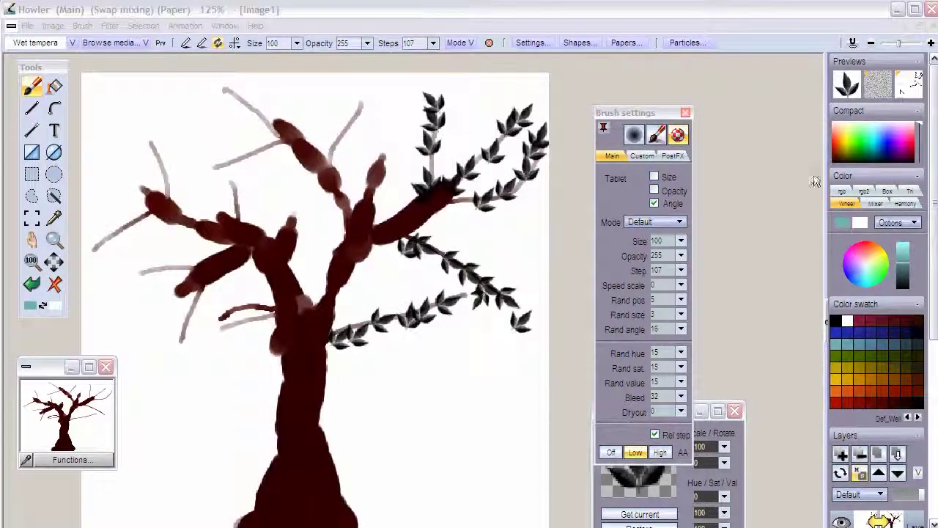
pyautogui.click(909, 90)
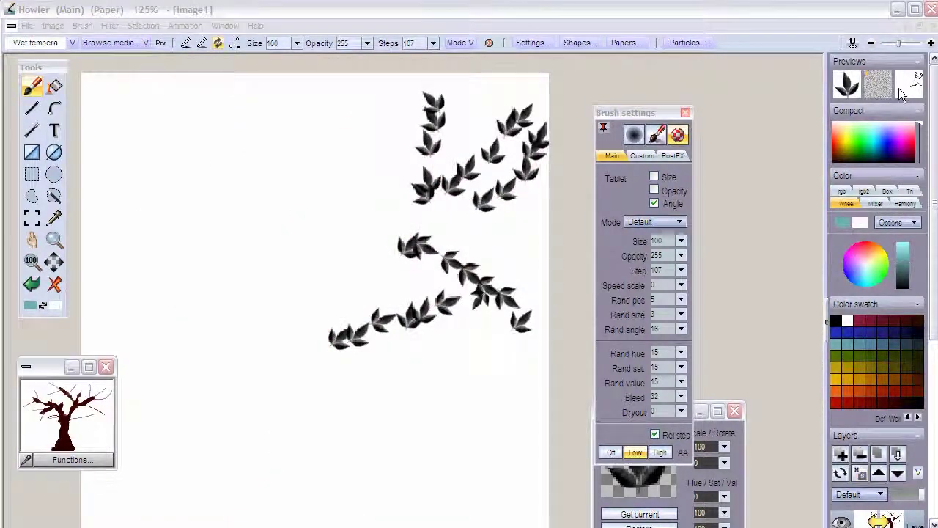
pyautogui.click(909, 88)
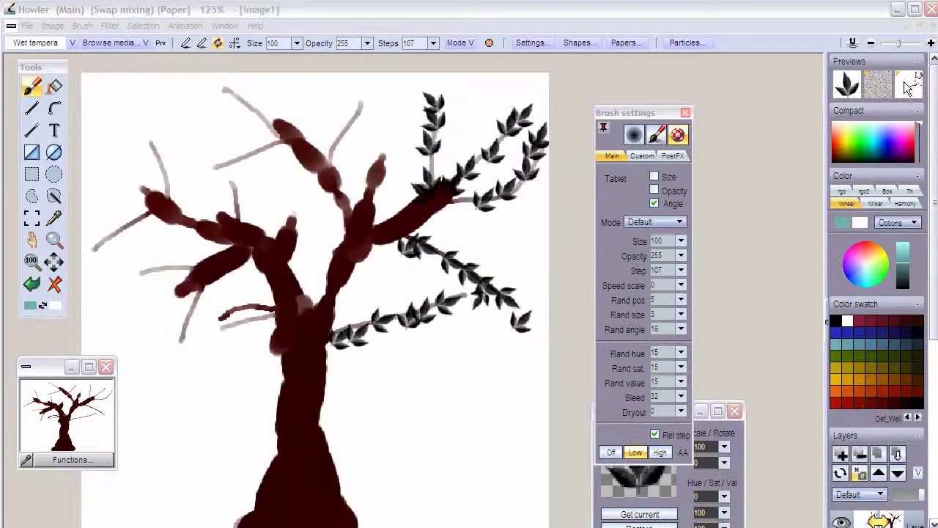
pyautogui.click(910, 86)
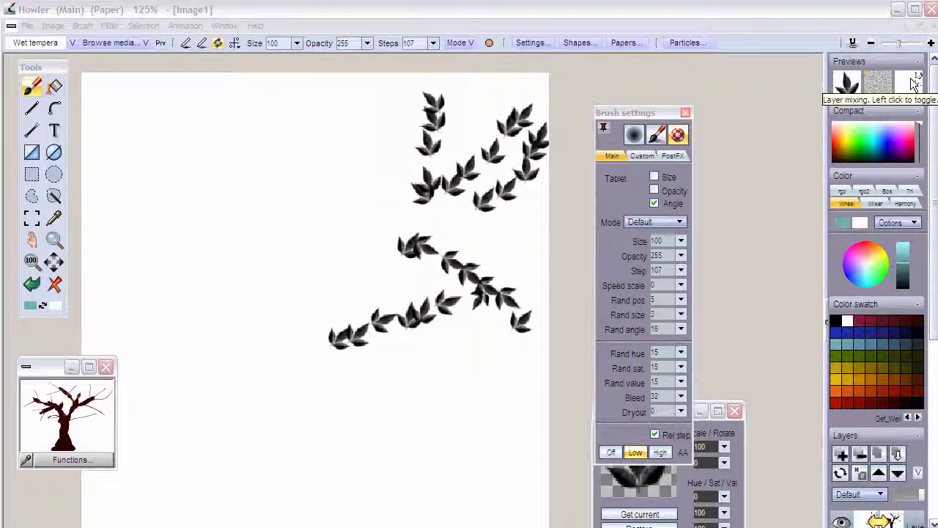
pyautogui.click(909, 83)
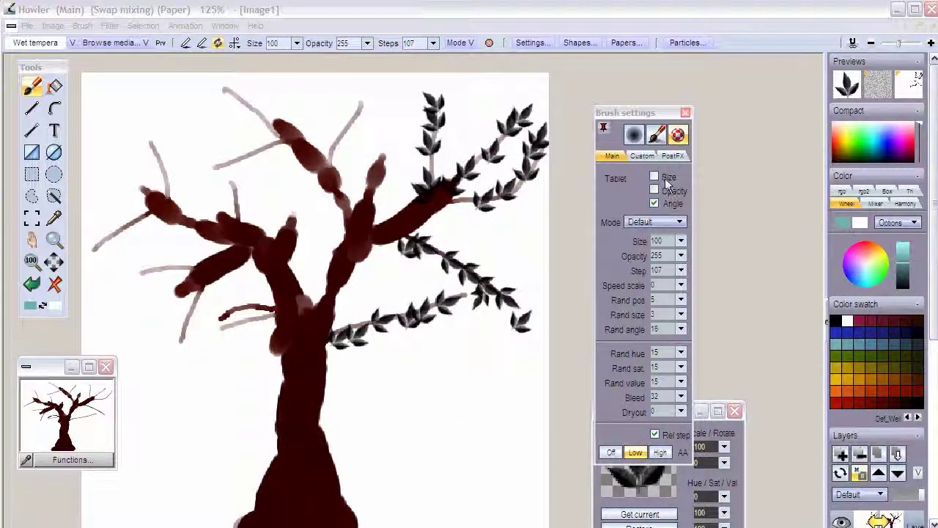
# - Set the brush buffer's scale to 183 and paint larger black leaves below the lower right-hand branches
pyautogui.moveTo(648, 114)
pyautogui.mouseDown()
pyautogui.moveTo(705, 115)
pyautogui.moveTo(785, 85)
pyautogui.moveTo(766, 90)
pyautogui.mouseUp()
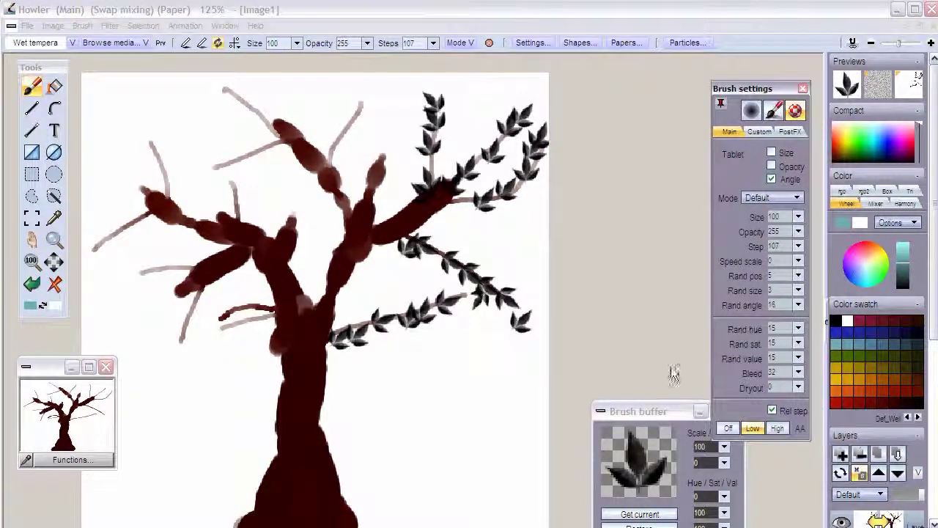
pyautogui.moveTo(656, 412)
pyautogui.mouseDown()
pyautogui.moveTo(640, 369)
pyautogui.moveTo(642, 285)
pyautogui.moveTo(628, 354)
pyautogui.mouseUp()
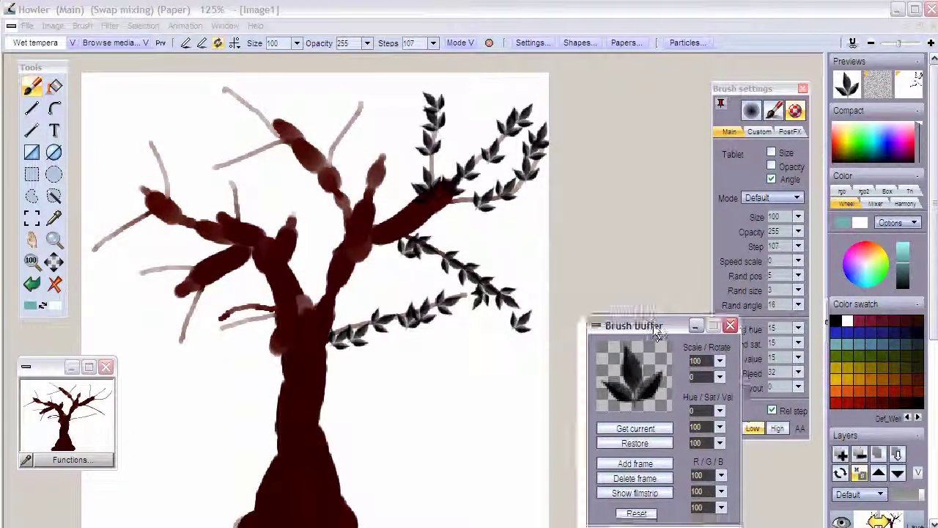
pyautogui.moveTo(628, 344)
pyautogui.mouseDown()
pyautogui.moveTo(616, 331)
pyautogui.moveTo(582, 163)
pyautogui.mouseUp()
pyautogui.click(686, 200)
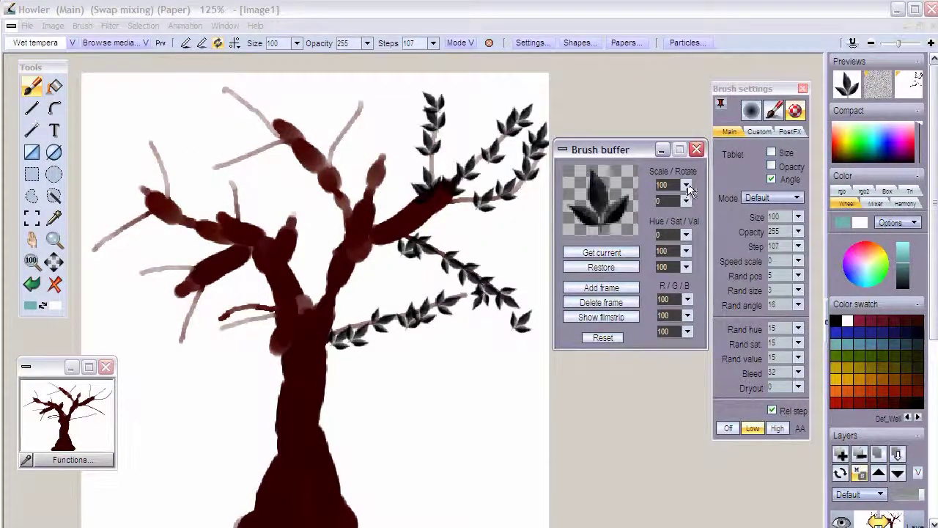
pyautogui.moveTo(673, 205); pyautogui.dragTo(692, 204)
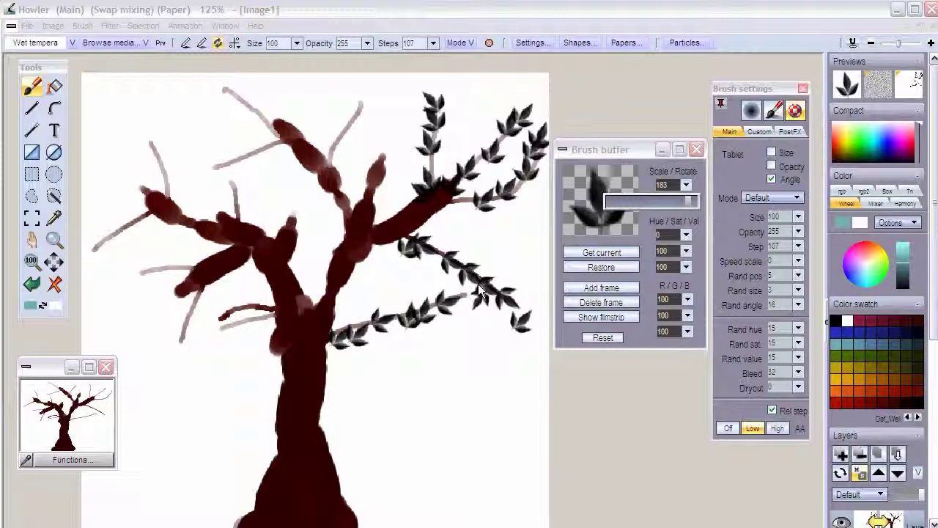
pyautogui.moveTo(517, 244)
pyautogui.mouseDown()
pyautogui.moveTo(426, 373)
pyautogui.moveTo(505, 465)
pyautogui.mouseUp()
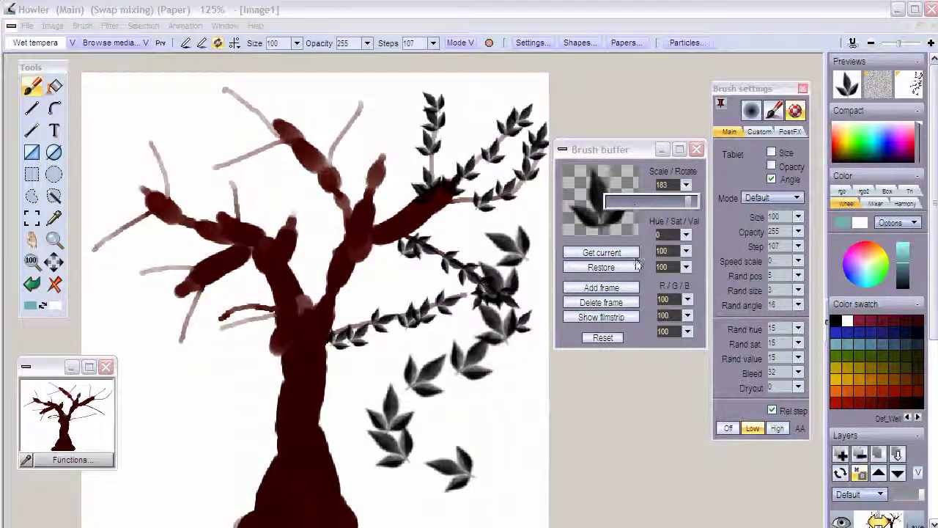
# - Raise the brush buffer's green value to 132 and paint leaves beside the trunk, repeating with green at 191
pyautogui.click(686, 251)
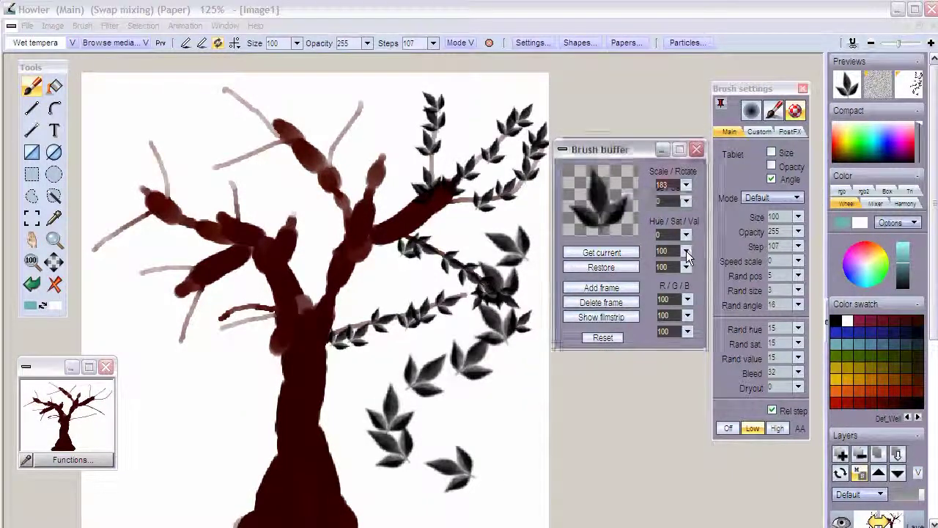
pyautogui.click(687, 316)
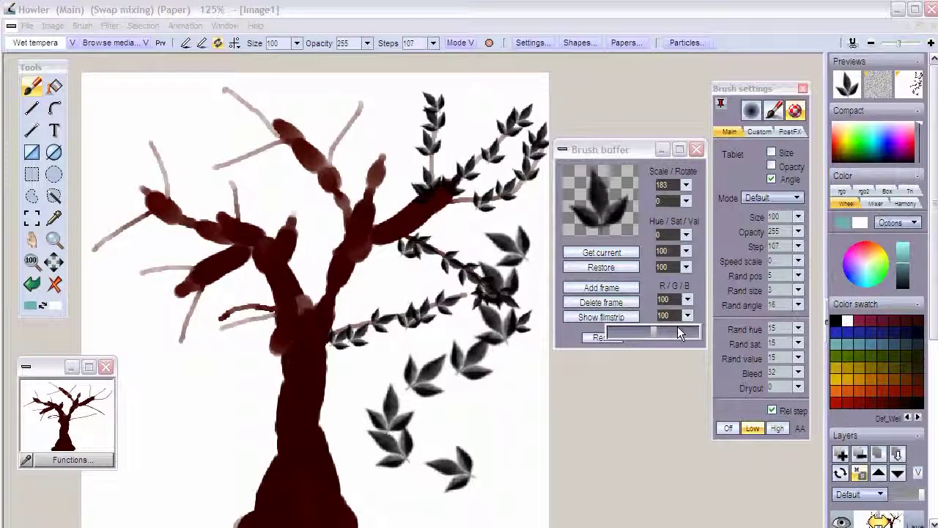
pyautogui.moveTo(554, 395)
pyautogui.mouseDown()
pyautogui.moveTo(444, 427)
pyautogui.moveTo(411, 449)
pyautogui.mouseUp()
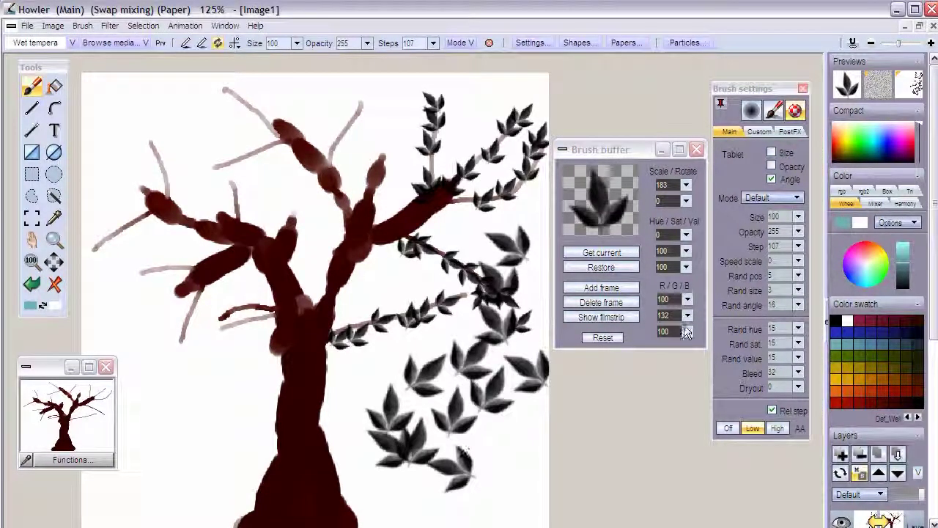
pyautogui.click(683, 335)
pyautogui.moveTo(682, 341); pyautogui.dragTo(694, 339)
pyautogui.moveTo(370, 436); pyautogui.dragTo(350, 513)
# - Change the custom brush style to Matte and paint teal leaves around the lower right-hand branches
pyautogui.click(759, 132)
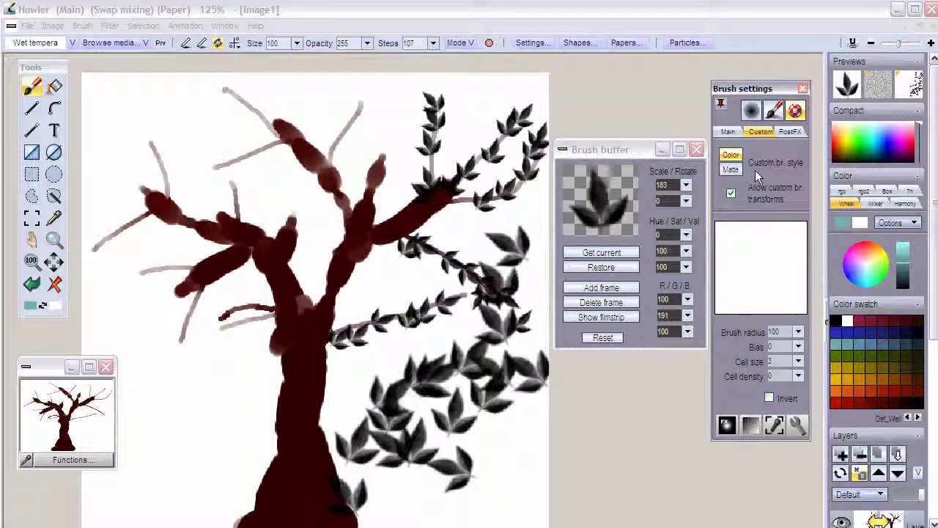
pyautogui.moveTo(597, 211)
pyautogui.mouseDown()
pyautogui.moveTo(599, 184)
pyautogui.moveTo(616, 201)
pyautogui.moveTo(583, 212)
pyautogui.moveTo(596, 192)
pyautogui.moveTo(591, 213)
pyautogui.mouseUp()
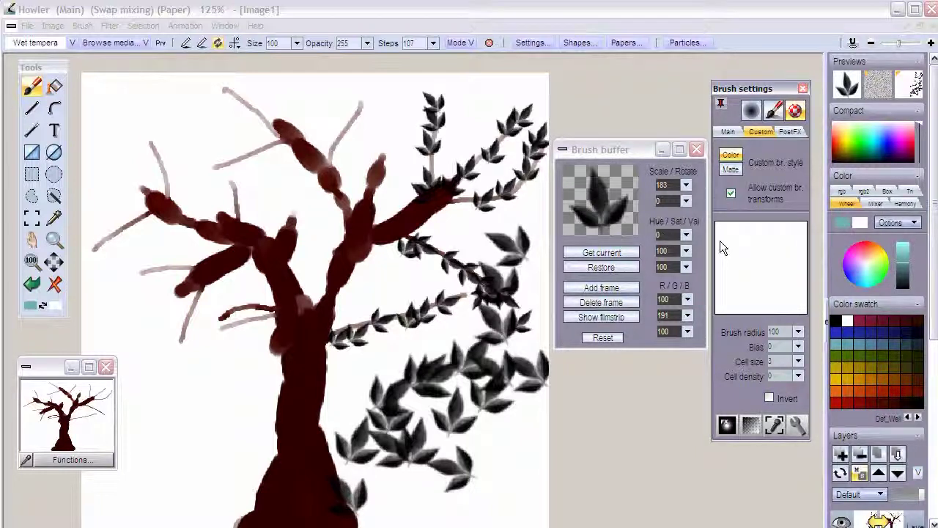
pyautogui.click(731, 169)
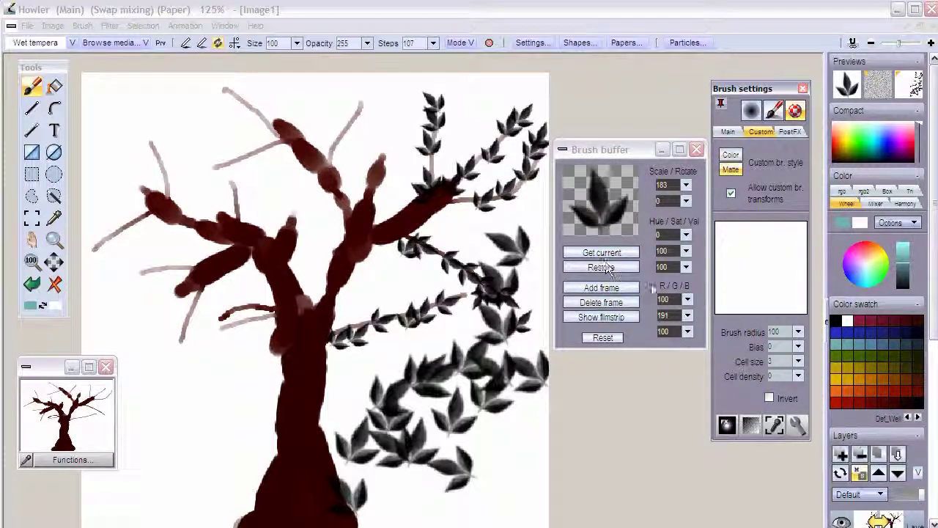
pyautogui.moveTo(469, 243); pyautogui.dragTo(352, 392)
# - Return the brush style to Color, set the buffer's red to 179 and blue to 186, and paint leaves on both sides of the trunk
pyautogui.click(730, 191)
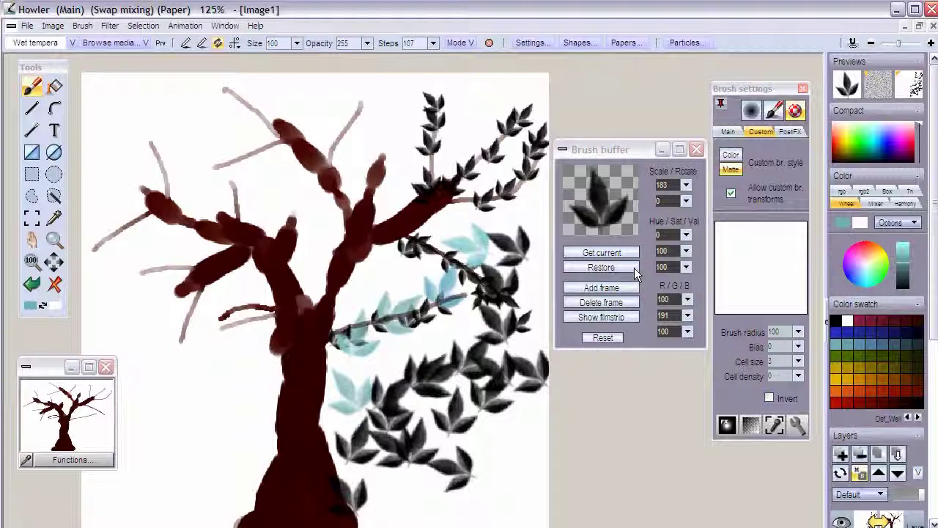
pyautogui.moveTo(688, 315)
pyautogui.mouseDown()
pyautogui.moveTo(683, 322)
pyautogui.moveTo(696, 323)
pyautogui.moveTo(687, 344)
pyautogui.moveTo(659, 346)
pyautogui.moveTo(629, 301)
pyautogui.mouseUp()
pyautogui.moveTo(257, 397)
pyautogui.mouseDown()
pyautogui.moveTo(151, 434)
pyautogui.moveTo(145, 363)
pyautogui.mouseUp()
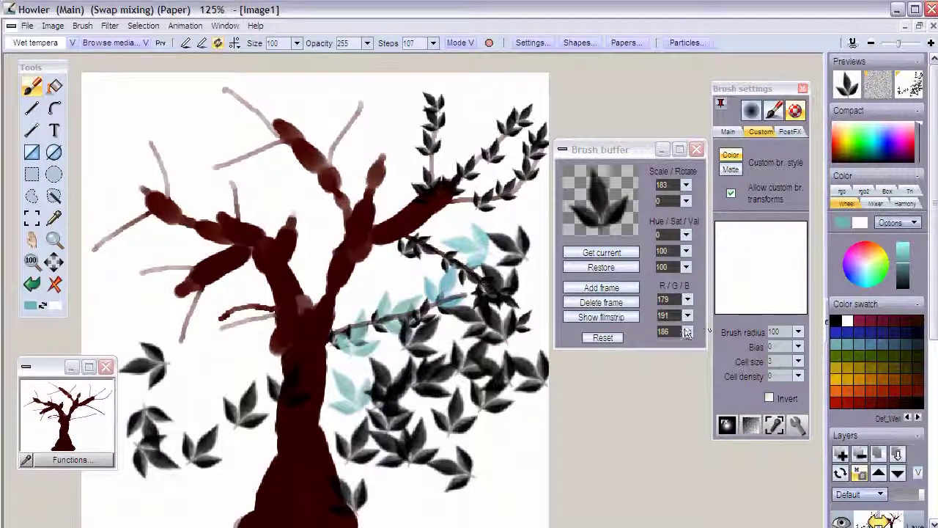
pyautogui.moveTo(546, 304)
pyautogui.mouseDown()
pyautogui.moveTo(504, 334)
pyautogui.moveTo(492, 487)
pyautogui.mouseUp()
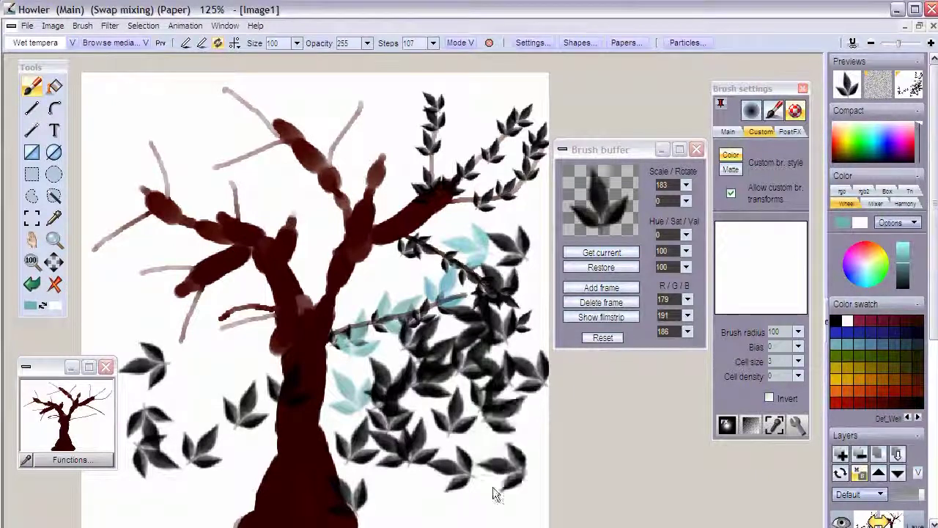
# - Switch the brush style to Matte and paint teal and olive-green leaves, using a green swatch, over the lower right-hand foliage
pyautogui.click(729, 168)
pyautogui.moveTo(469, 384)
pyautogui.mouseDown()
pyautogui.moveTo(401, 468)
pyautogui.moveTo(513, 345)
pyautogui.mouseUp()
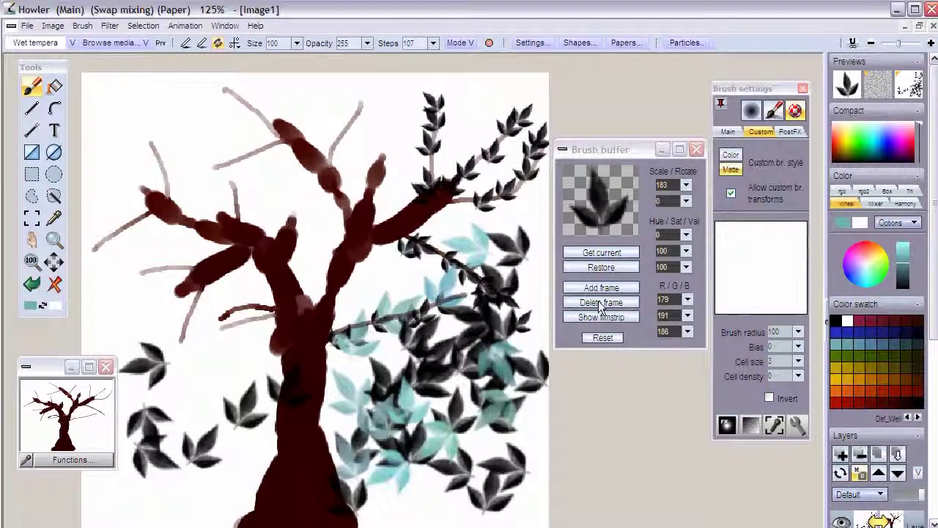
pyautogui.click(856, 364)
pyautogui.moveTo(414, 385)
pyautogui.mouseDown()
pyautogui.moveTo(516, 442)
pyautogui.moveTo(455, 370)
pyautogui.mouseUp()
pyautogui.moveTo(498, 235)
pyautogui.mouseDown()
pyautogui.moveTo(396, 460)
pyautogui.moveTo(402, 472)
pyautogui.mouseUp()
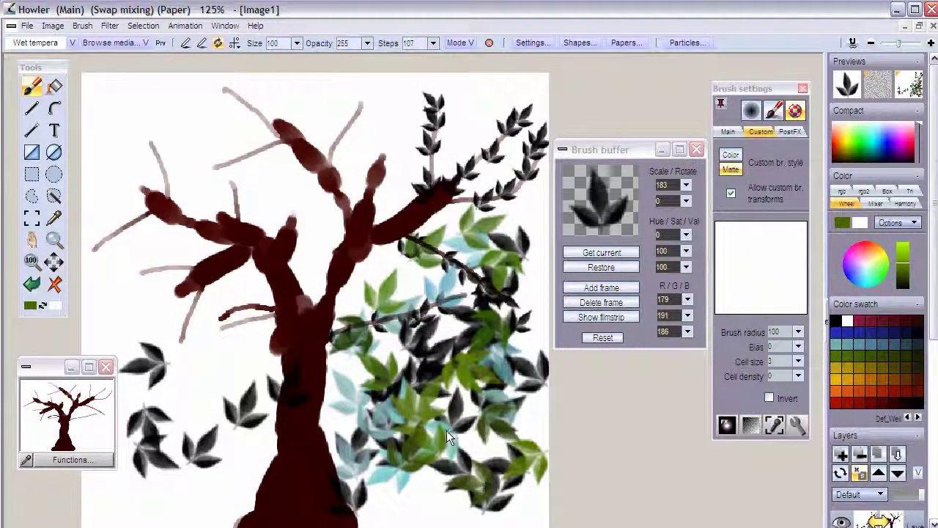
pyautogui.moveTo(630, 152)
pyautogui.mouseDown()
pyautogui.moveTo(641, 144)
pyautogui.moveTo(661, 273)
pyautogui.moveTo(638, 269)
pyautogui.moveTo(649, 272)
pyautogui.moveTo(633, 242)
pyautogui.mouseUp()
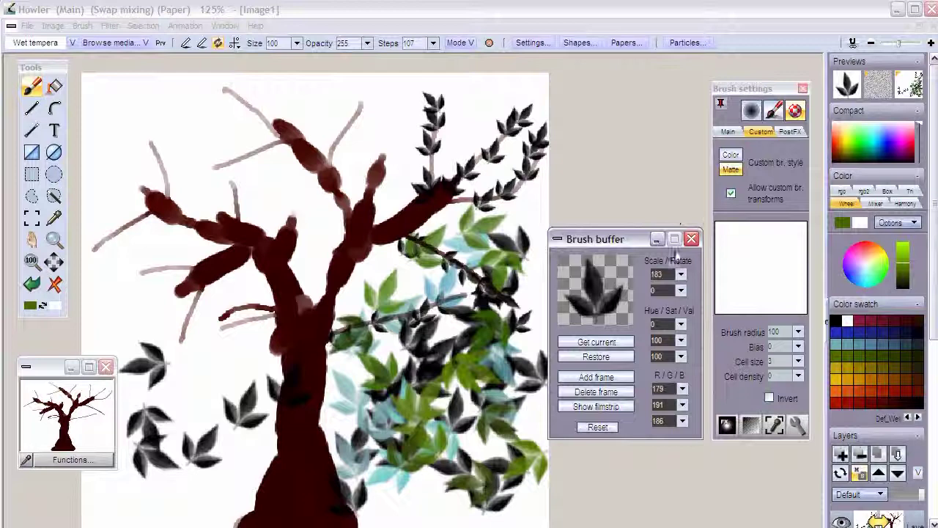